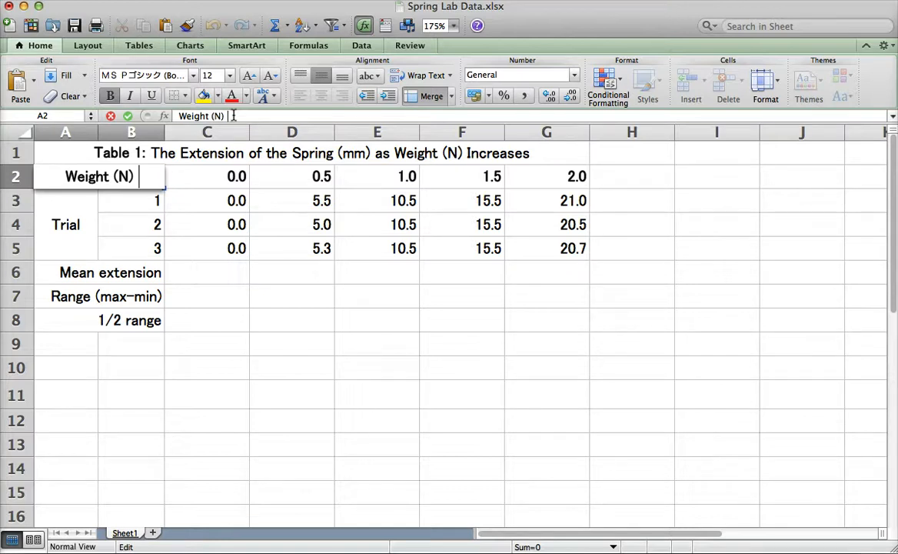
Add the uncertainty "± 0.1N" to the end of the Weight (N) heading in A2.
text(±)
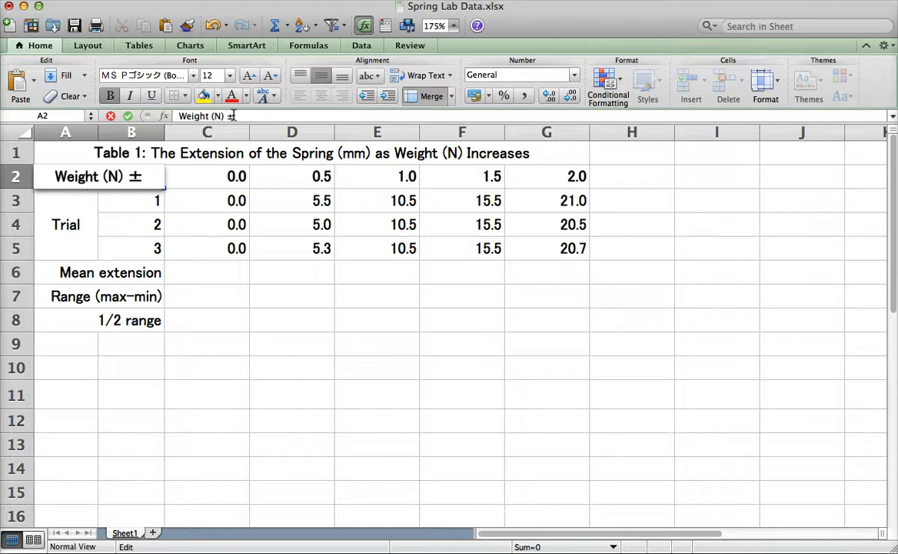
text( 0.1N)
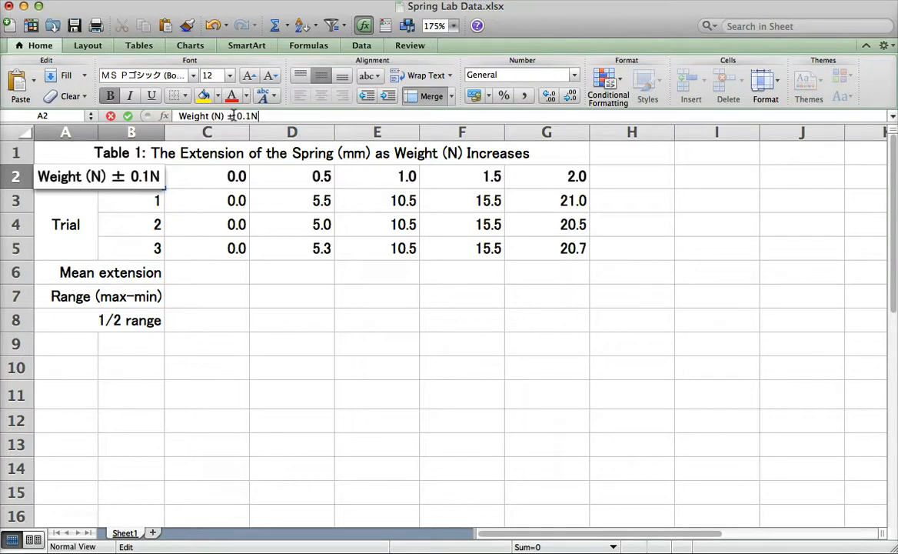
key(Return)
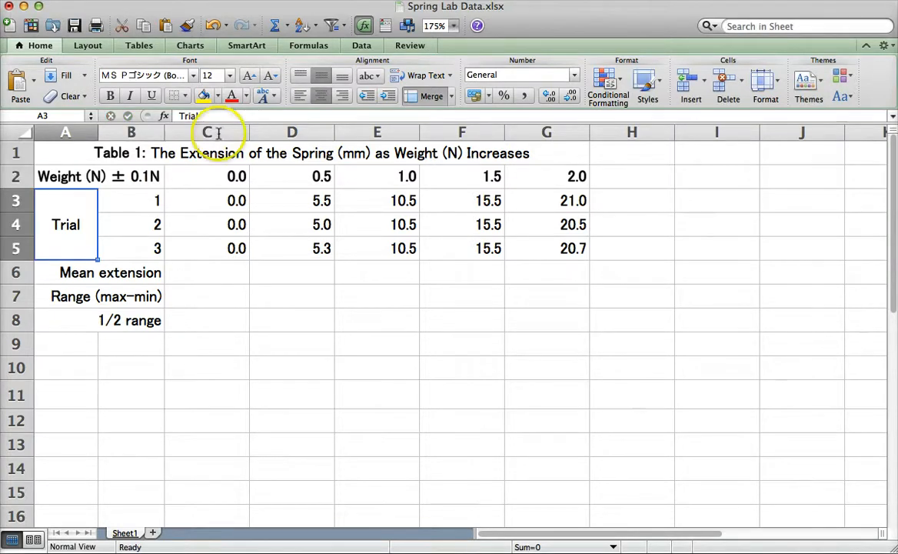
Add the uncertainty to the table title so its extension unit reads "(mm, ±0.1)".
click(357, 154)
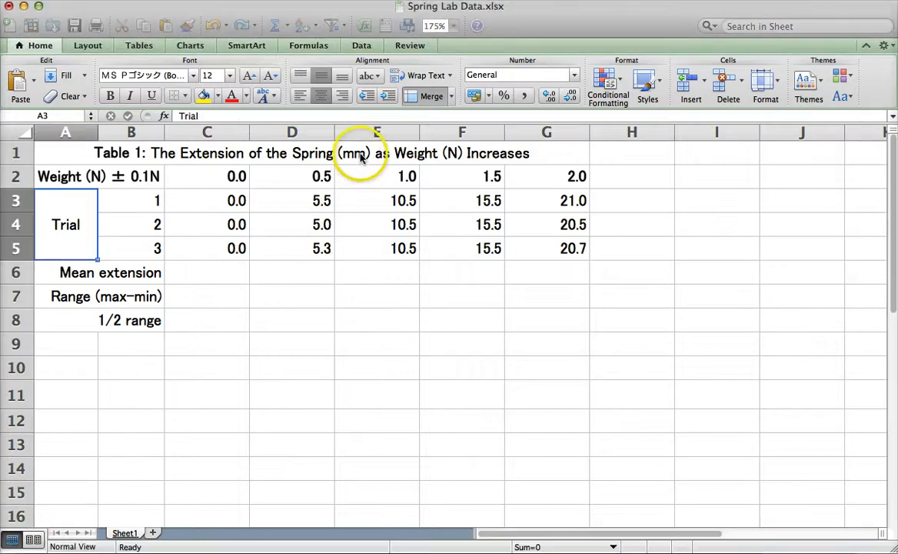
click(361, 153)
double_click(365, 153)
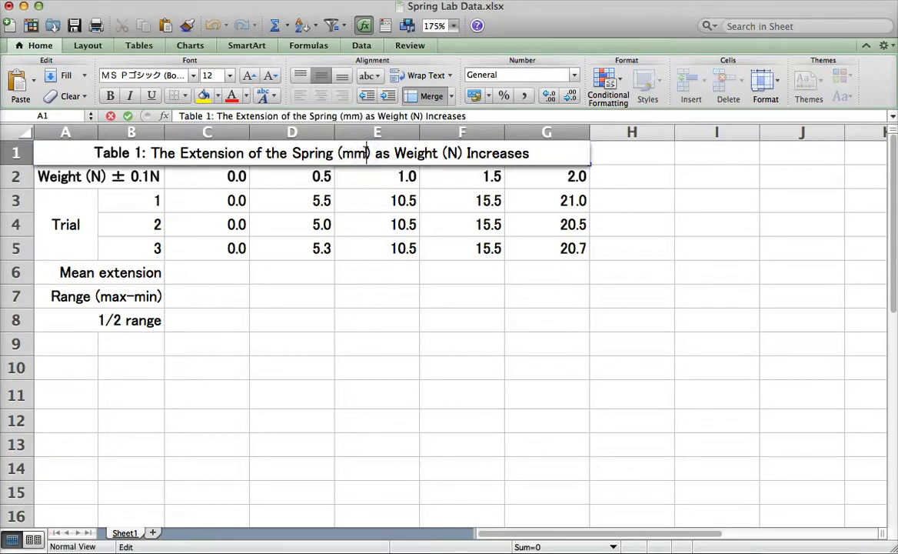
text(, )
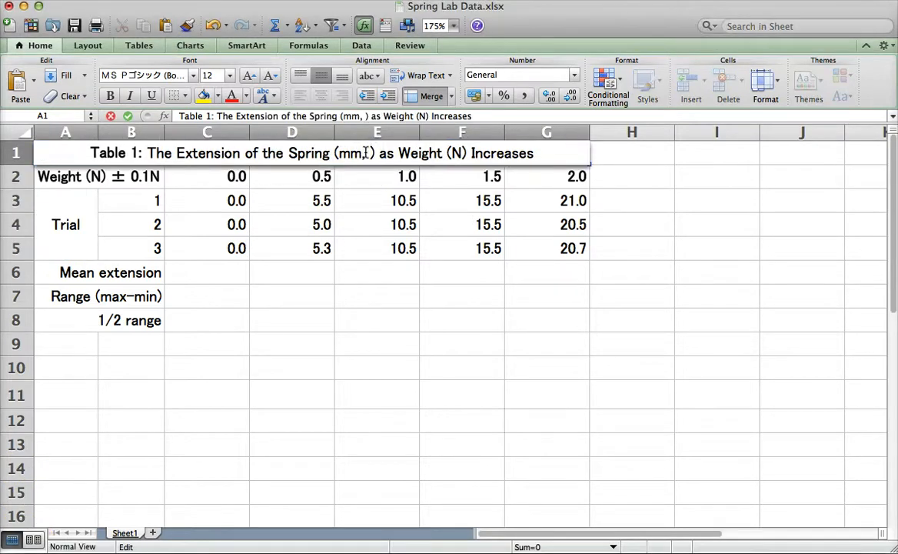
text(±)
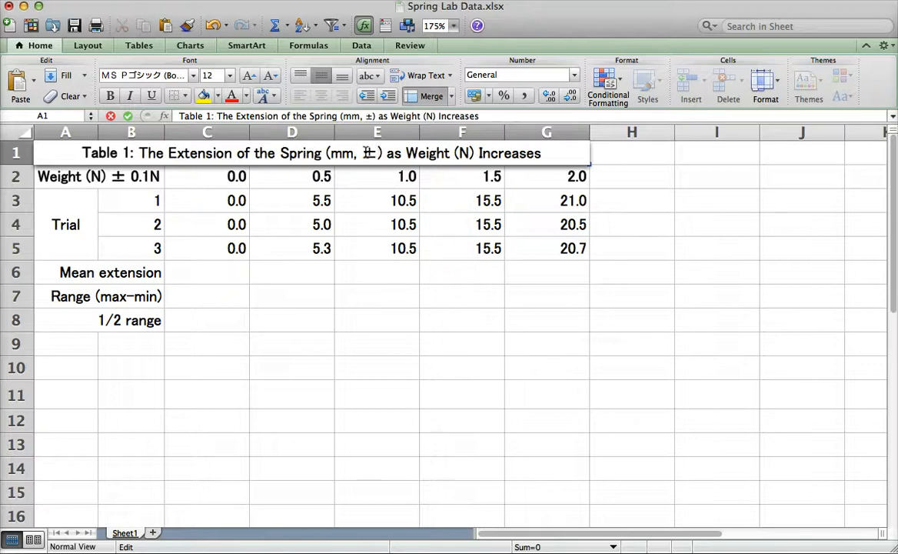
text(0.1mm)
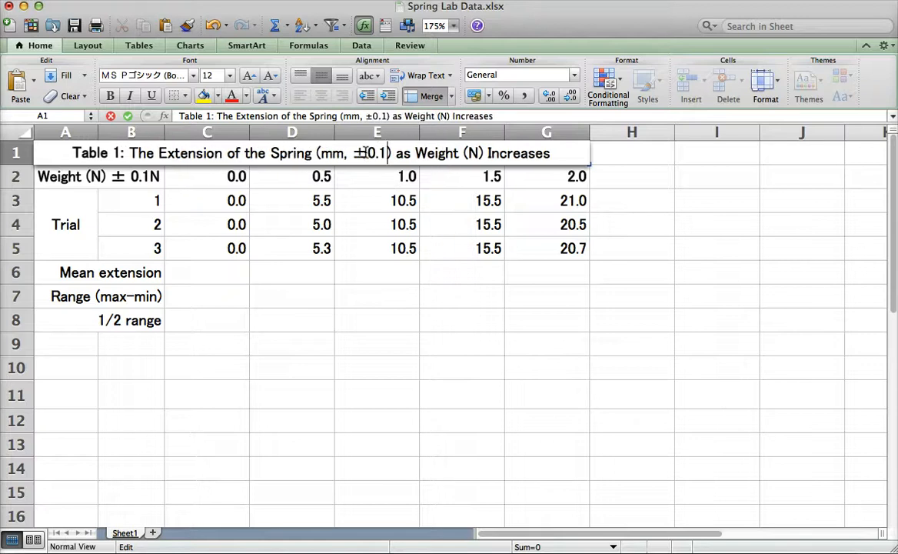
key(BackSpace)
key(BackSpace)
key(Return)
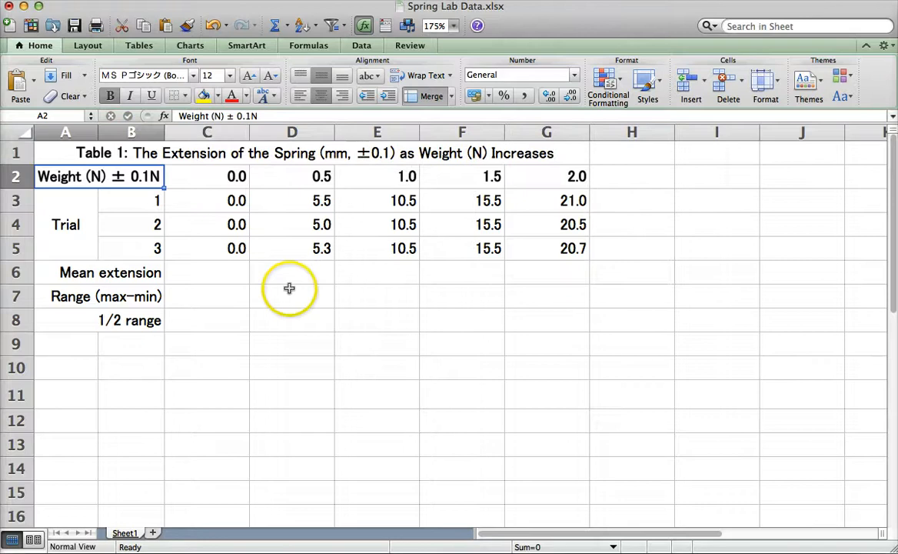
Center the weight and extension values in C2:G5 and the trial numbers in B3:B5.
click(217, 176)
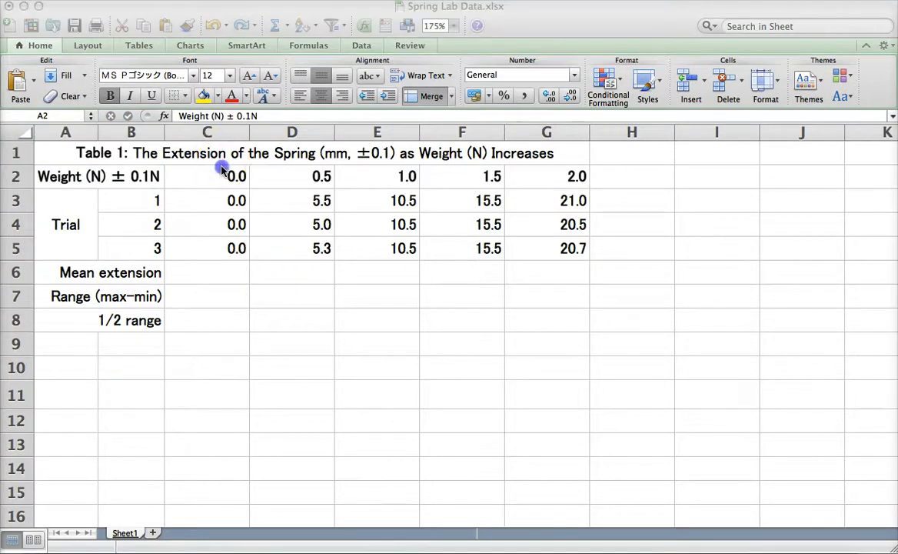
drag(198, 173, 528, 254)
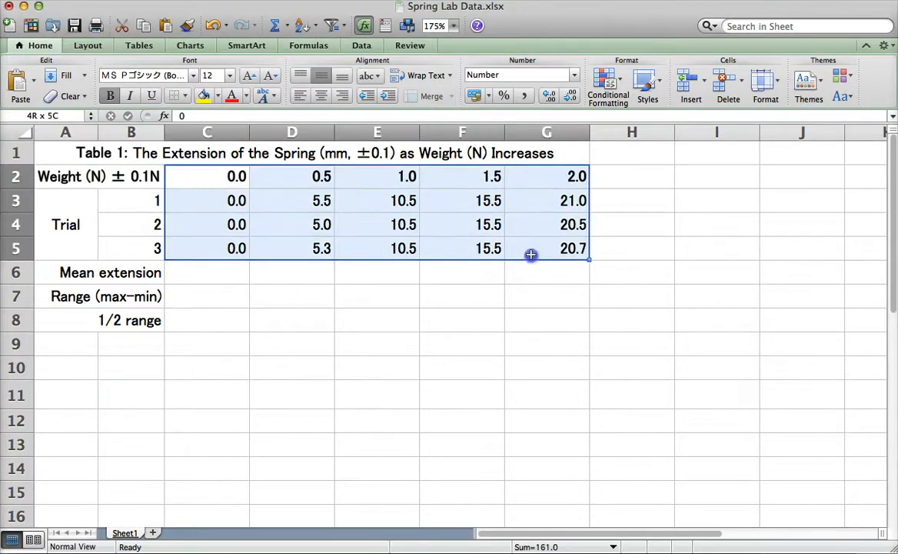
click(320, 95)
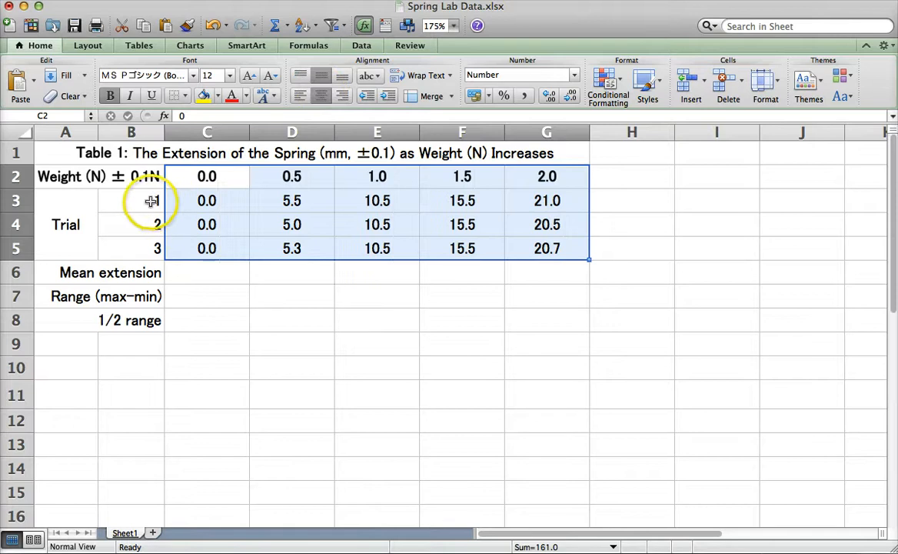
drag(146, 201, 151, 244)
click(320, 95)
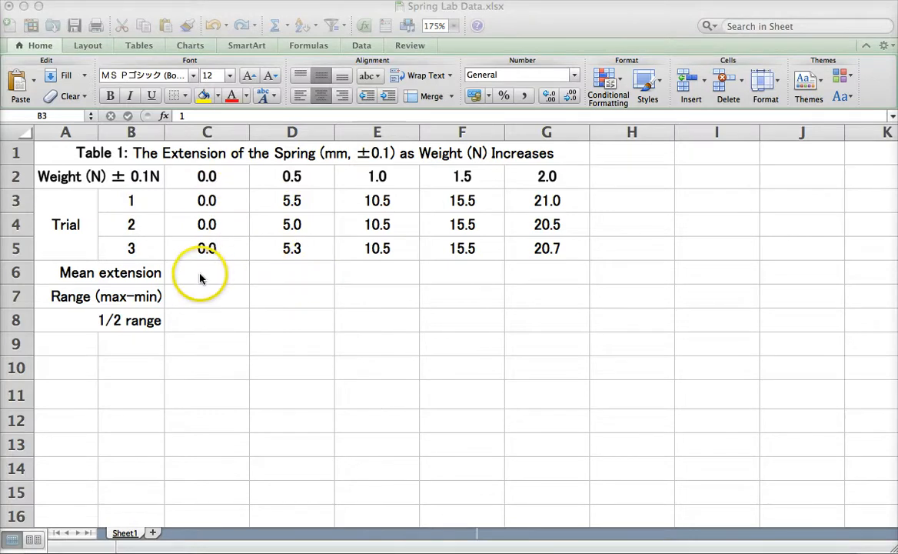
Calculate the mean extension in C6 with =AVERAGE(C3:C5) and fill the formula across to G6.
click(206, 271)
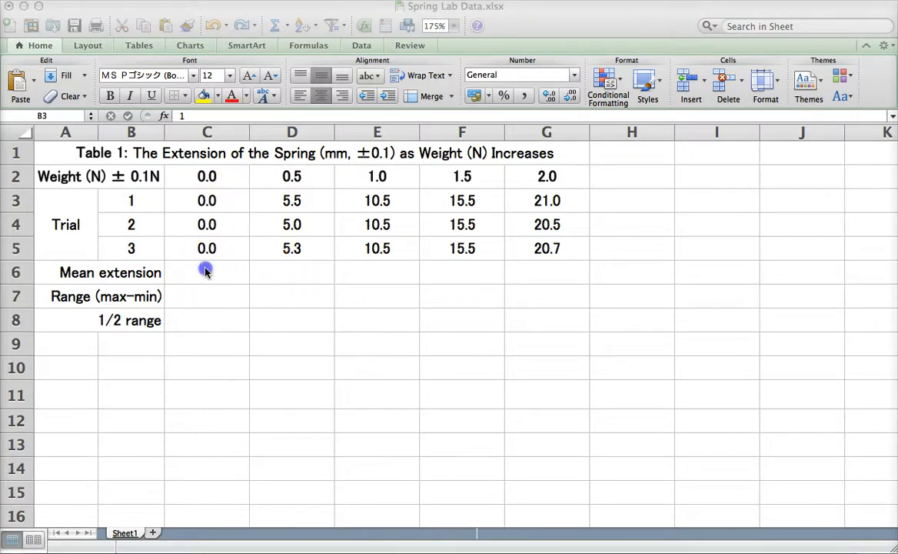
click(205, 271)
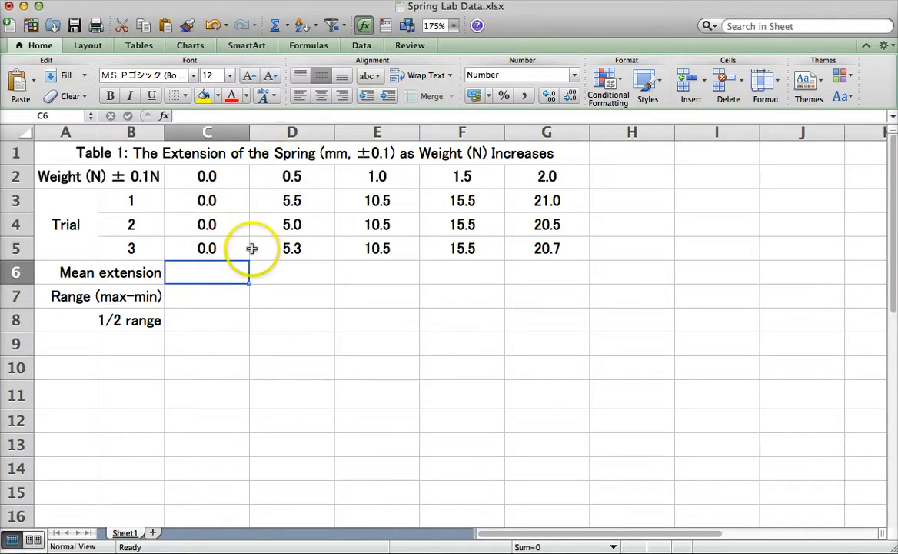
text(=averaGE)
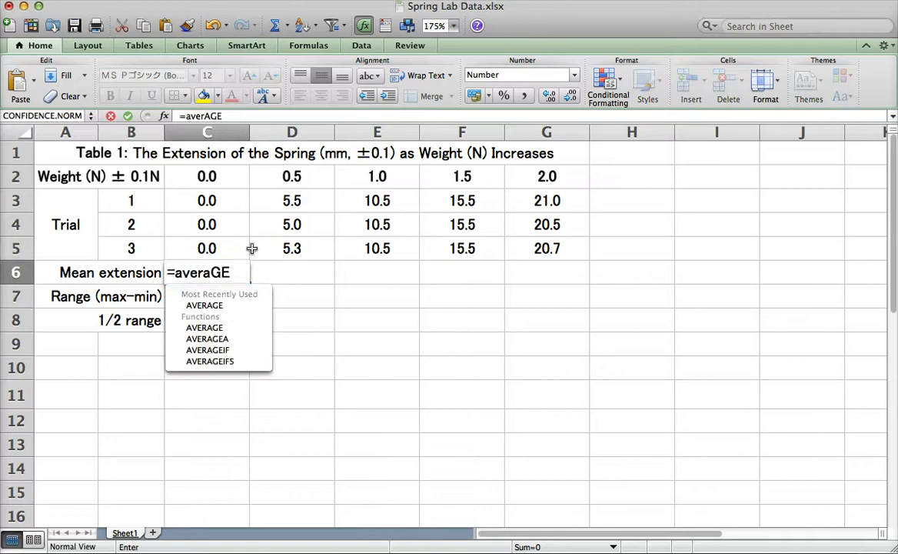
double_click(208, 306)
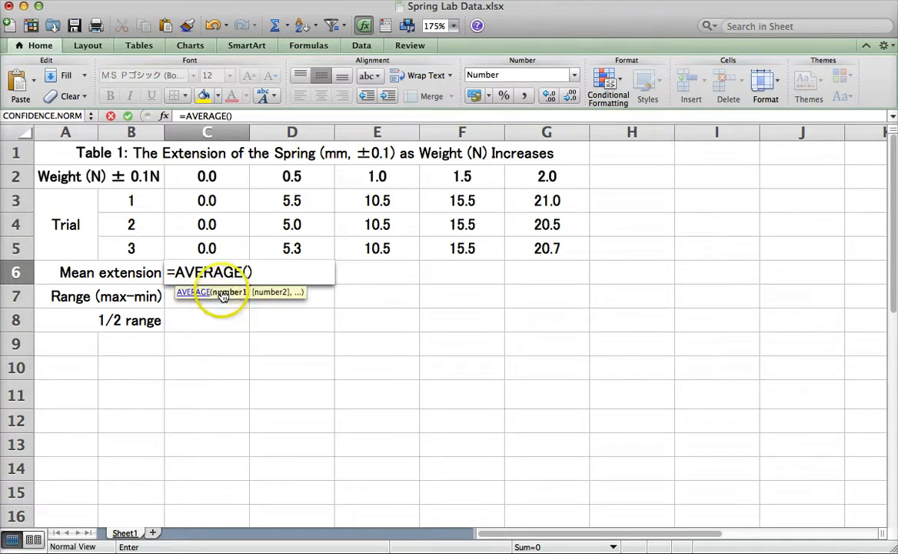
click(216, 201)
drag(216, 200, 220, 249)
key(Return)
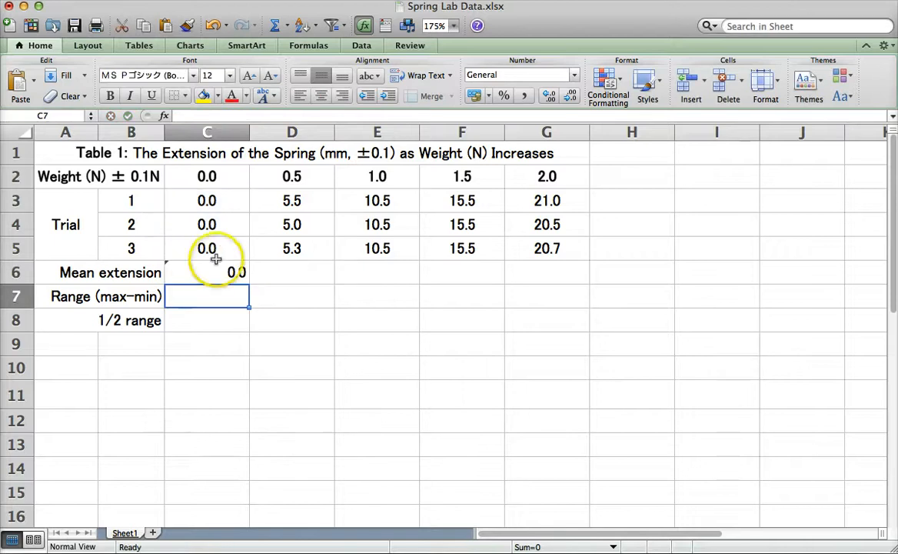
click(221, 273)
drag(249, 284, 583, 270)
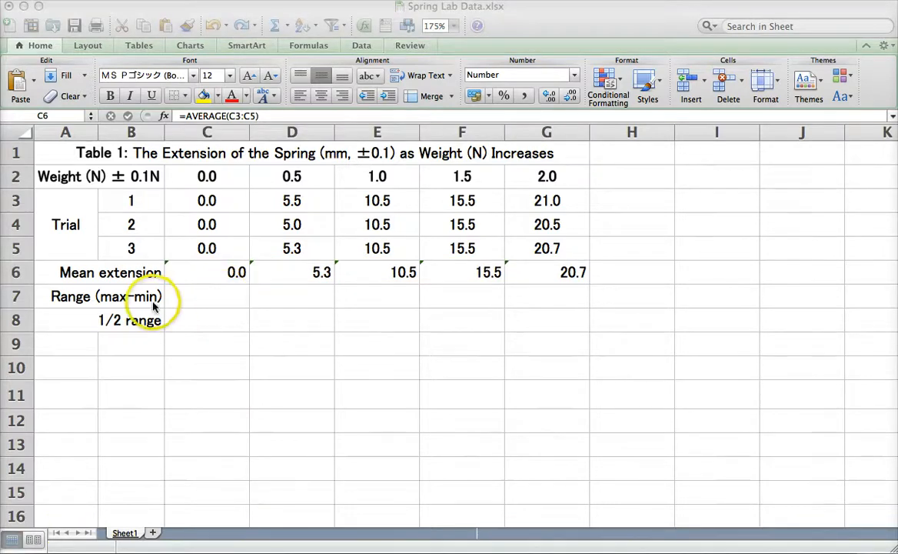
Enter the Range (max-min) values 0.0, 0.5, 0, 0 and 0.7 in C7:G7.
click(184, 297)
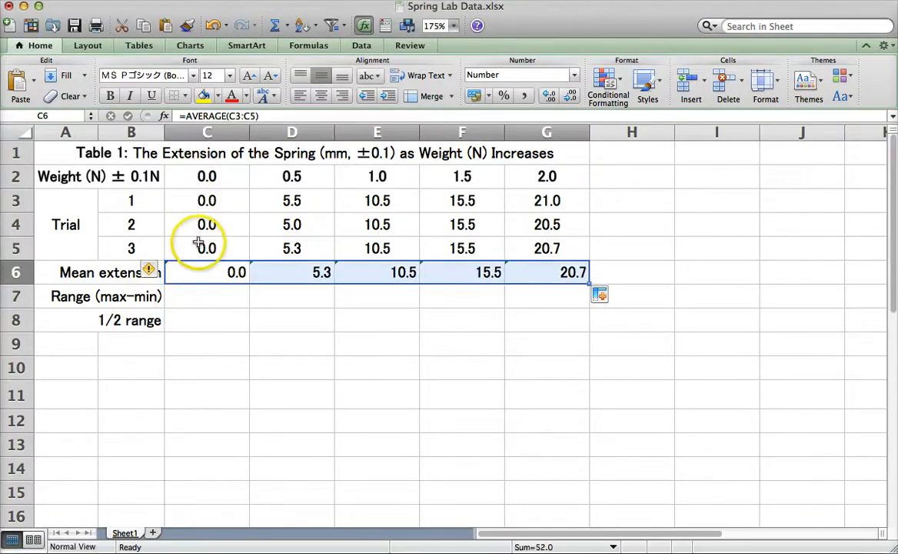
click(191, 299)
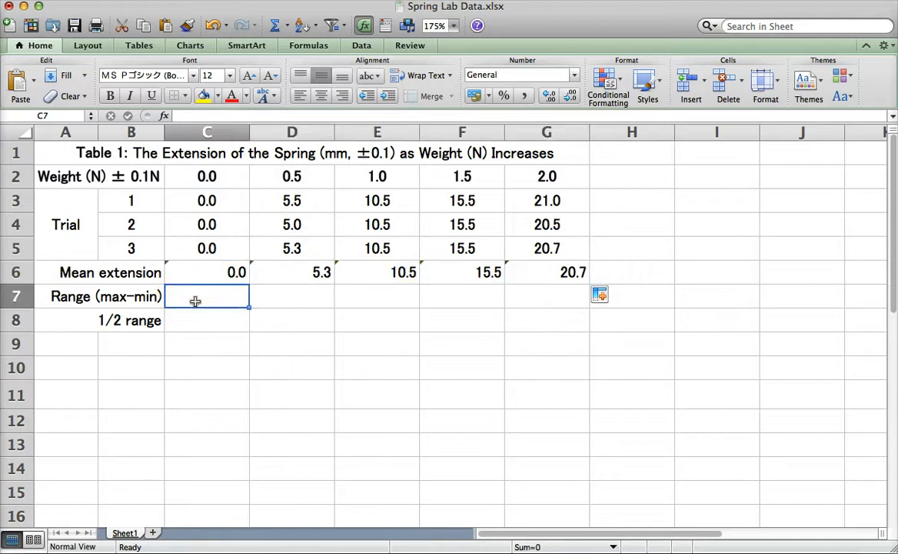
text(o.o)
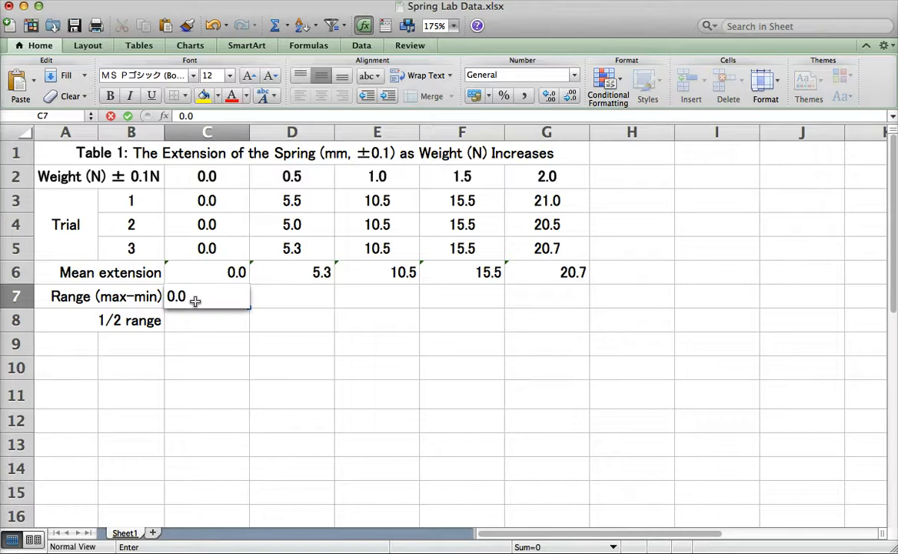
key(Tab)
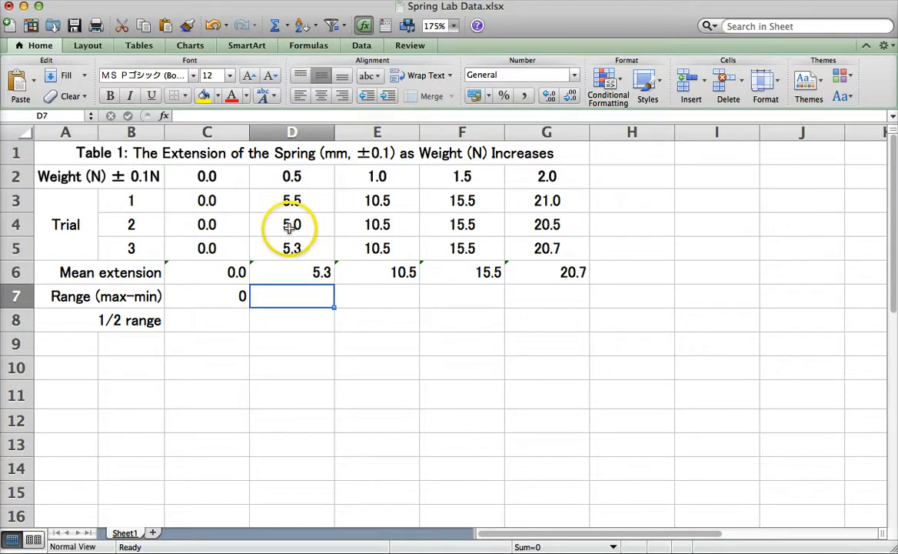
text(0.5)
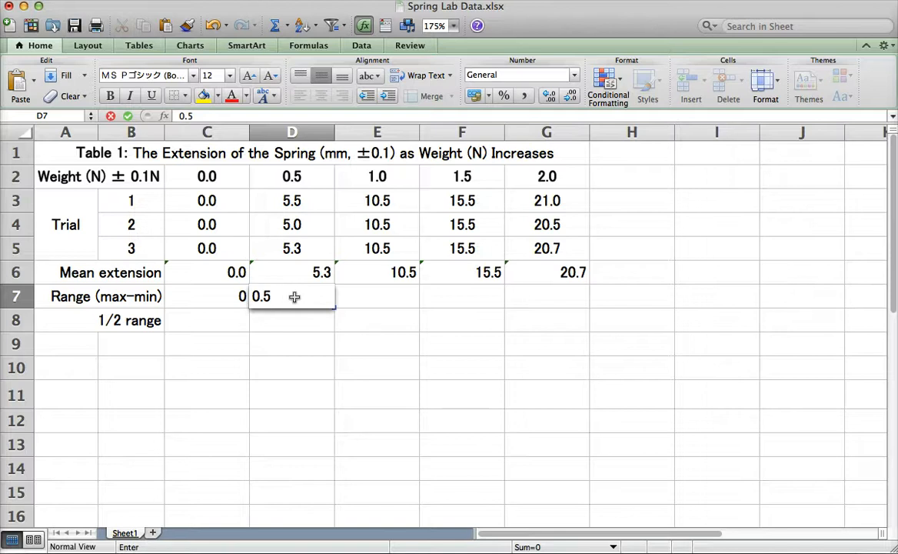
key(Tab)
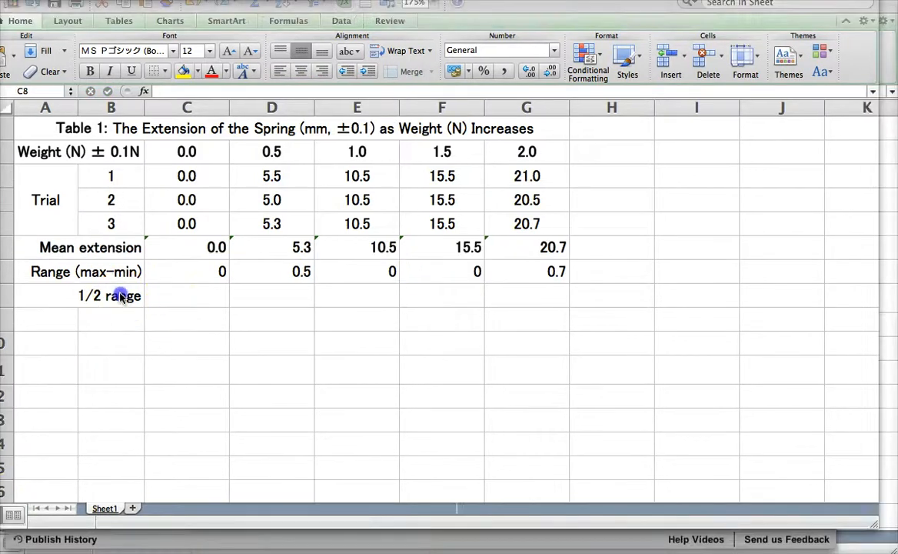
Enter the 1/2 range values 0, 0.25, 0, 0 and 0.35 in C8:G8.
click(131, 319)
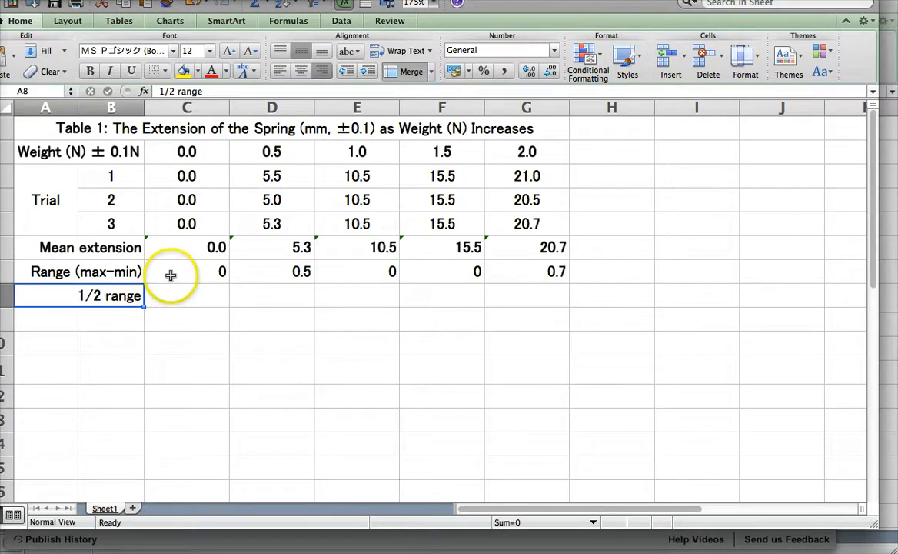
click(179, 299)
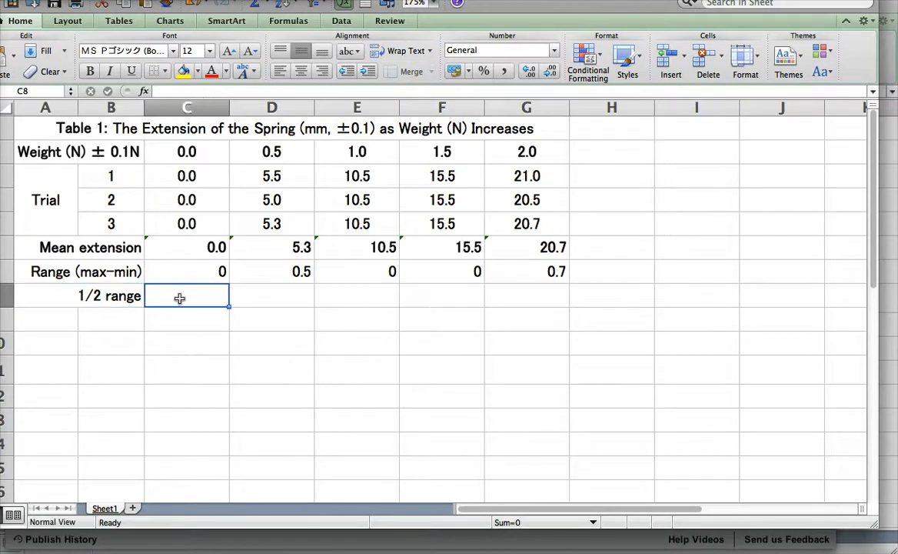
text(0)
key(Tab)
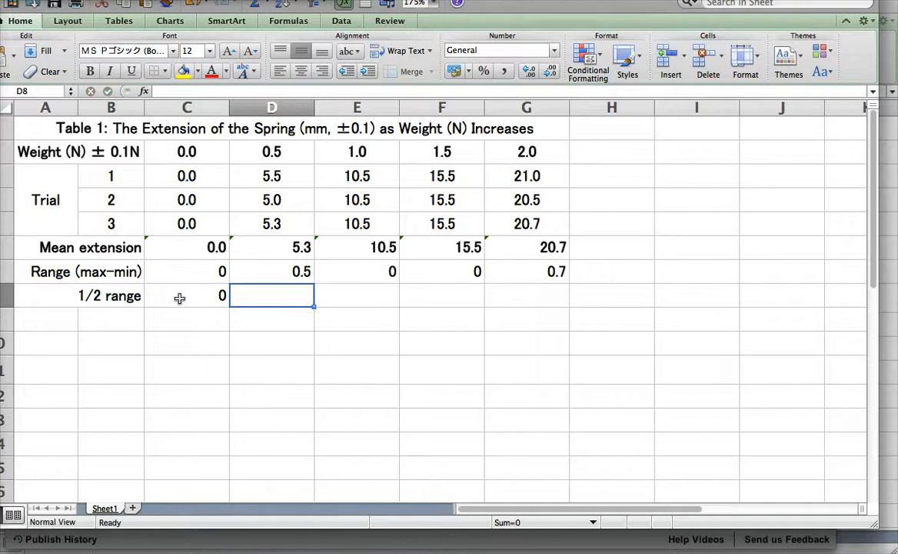
text(0.25)
key(Tab)
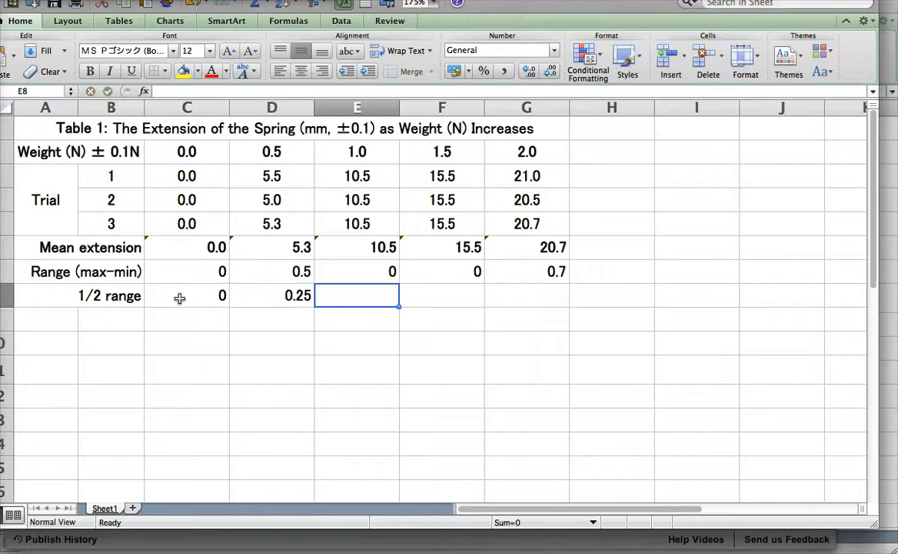
text(0)
key(Tab)
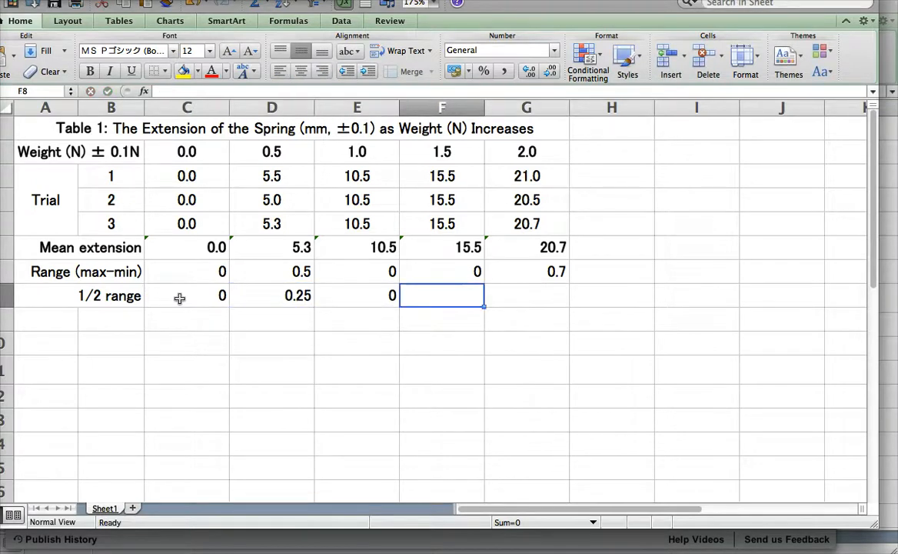
text(0)
key(Tab)
text(0.)
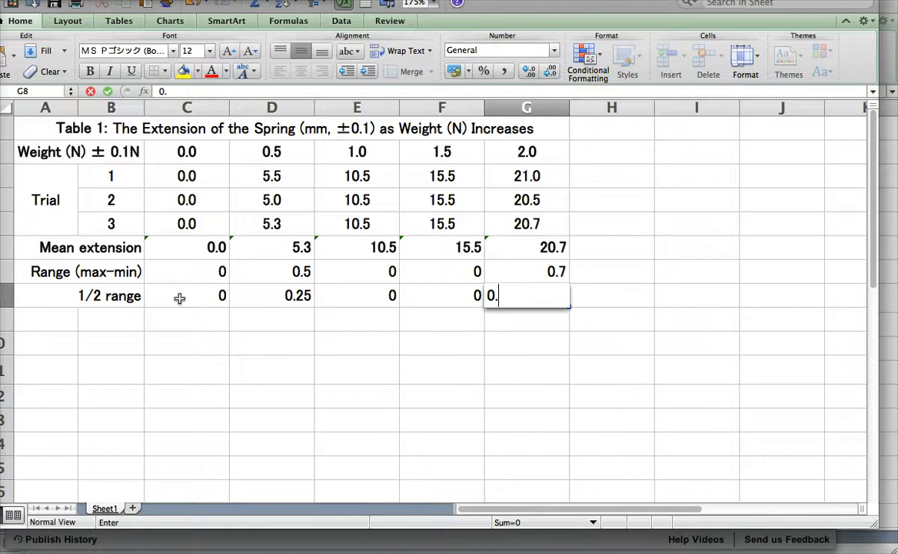
key(Return)
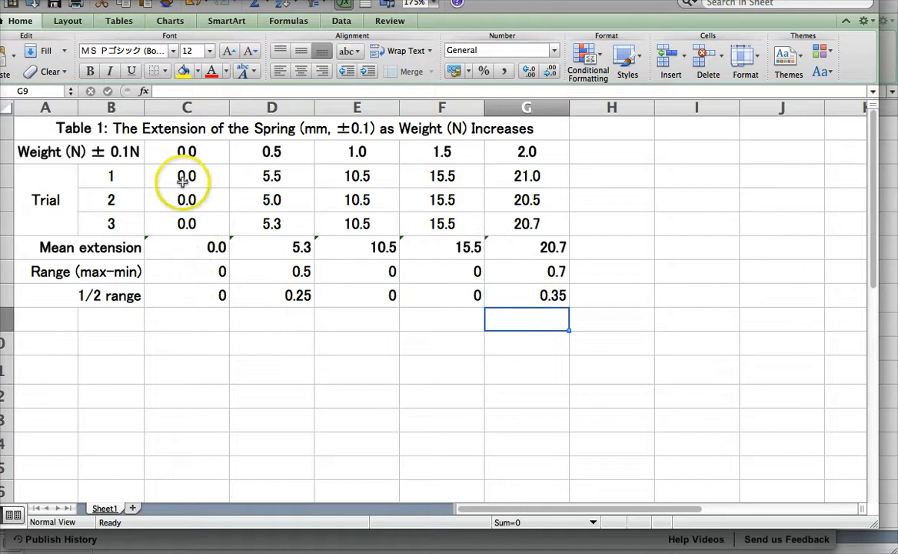
Center all the numeric values of the table in C2:G8.
drag(178, 153, 516, 295)
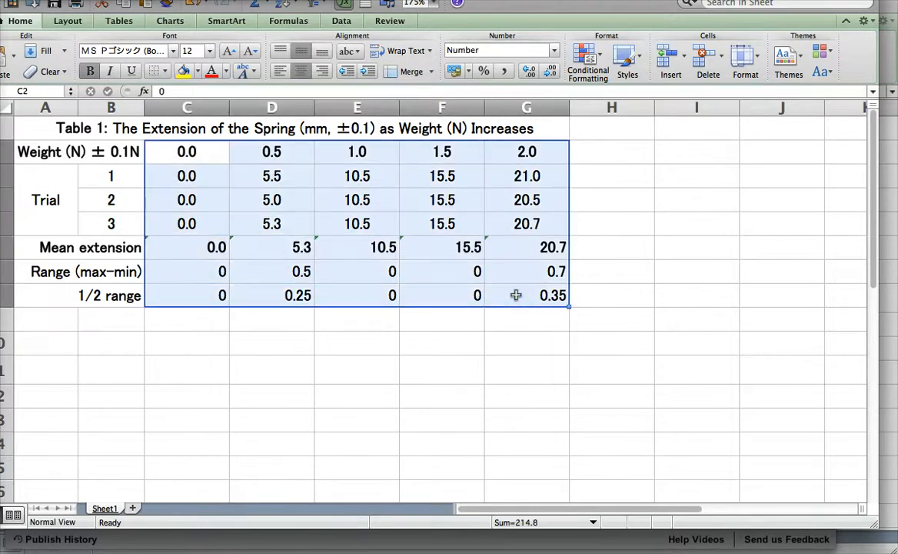
click(303, 72)
click(302, 72)
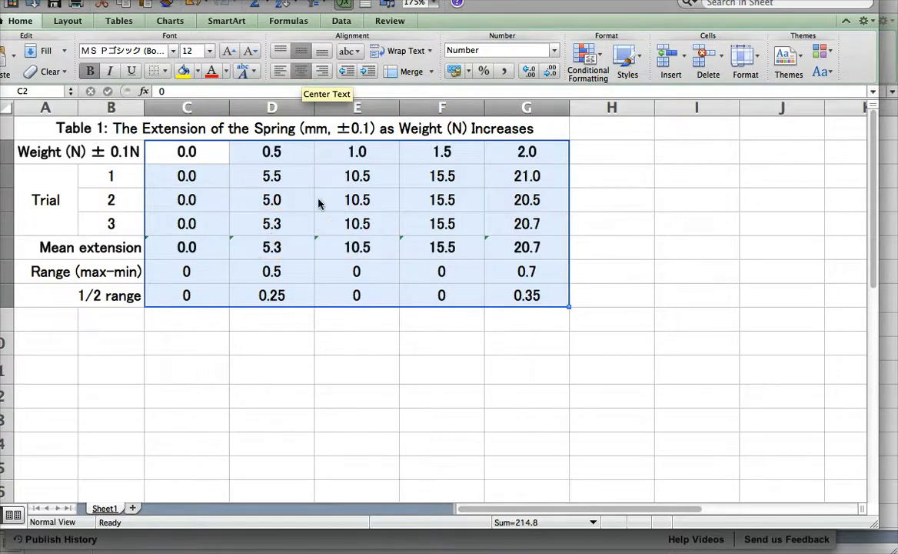
Format the table values in C2:G8 as Number with 1 decimal place and save the workbook.
key(super+1)
click(517, 64)
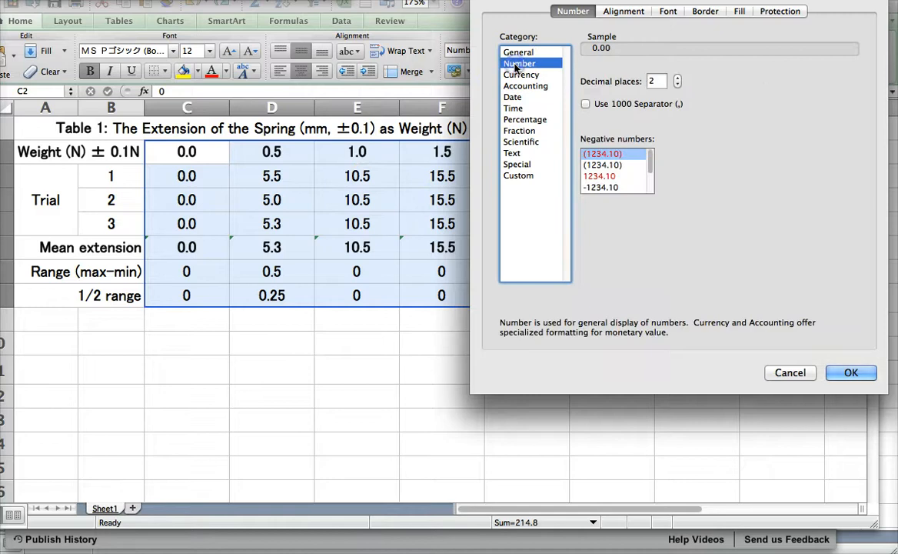
click(678, 85)
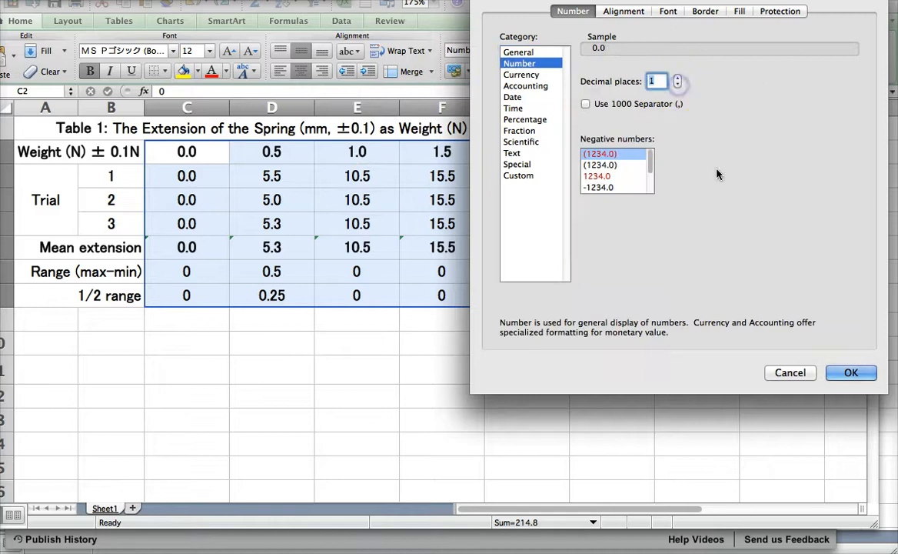
click(846, 374)
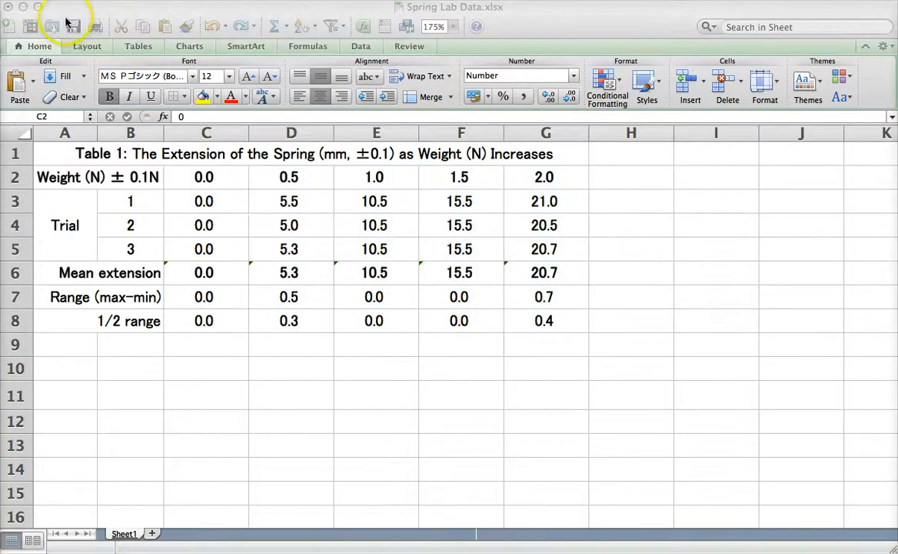
click(65, 21)
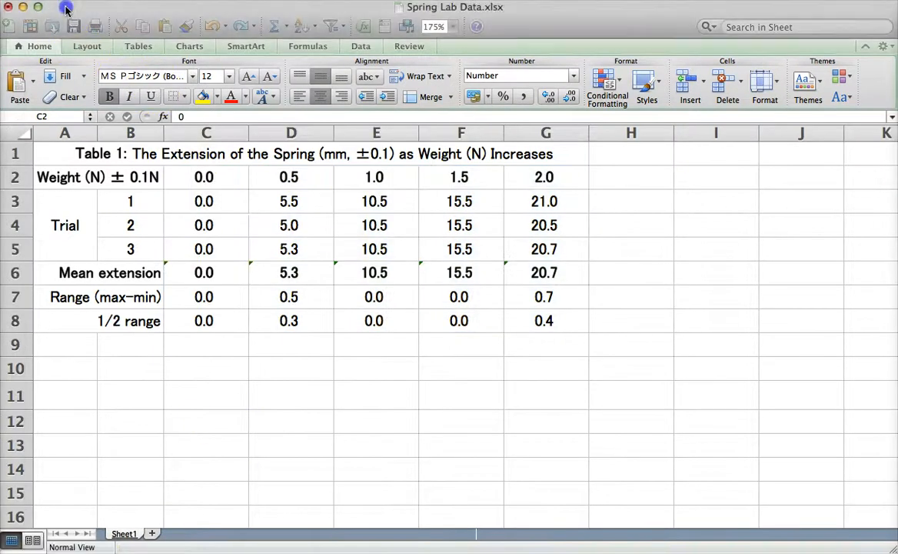
click(73, 26)
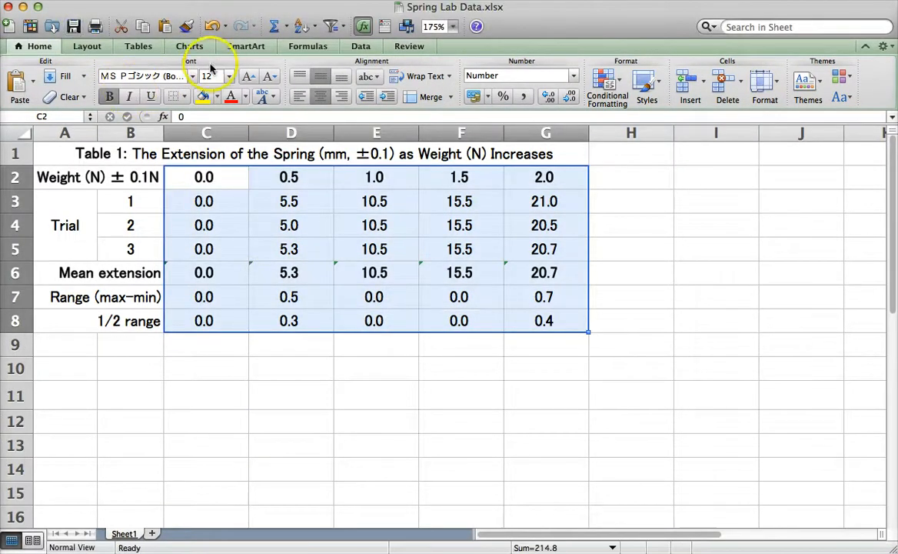
Insert a blank Marked Scatter chart, starting from the empty cell C10 below the table.
click(200, 362)
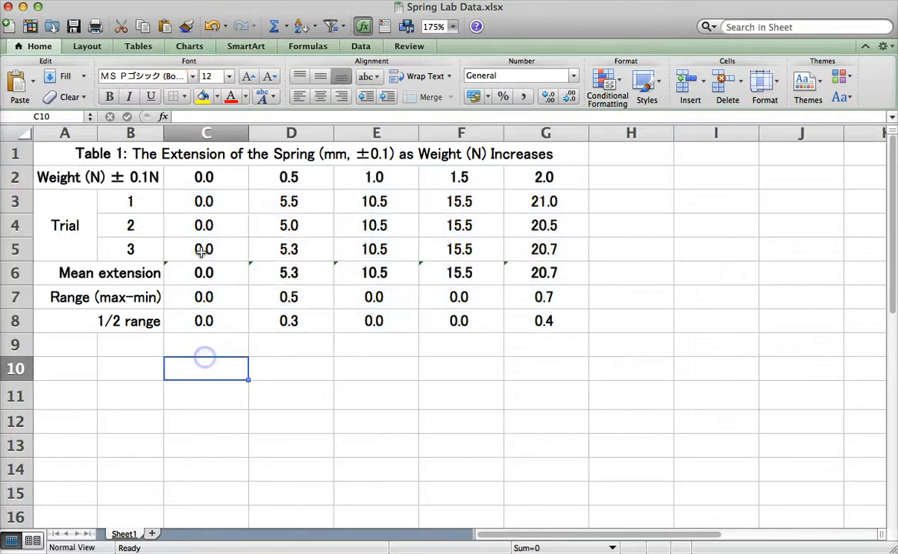
click(192, 49)
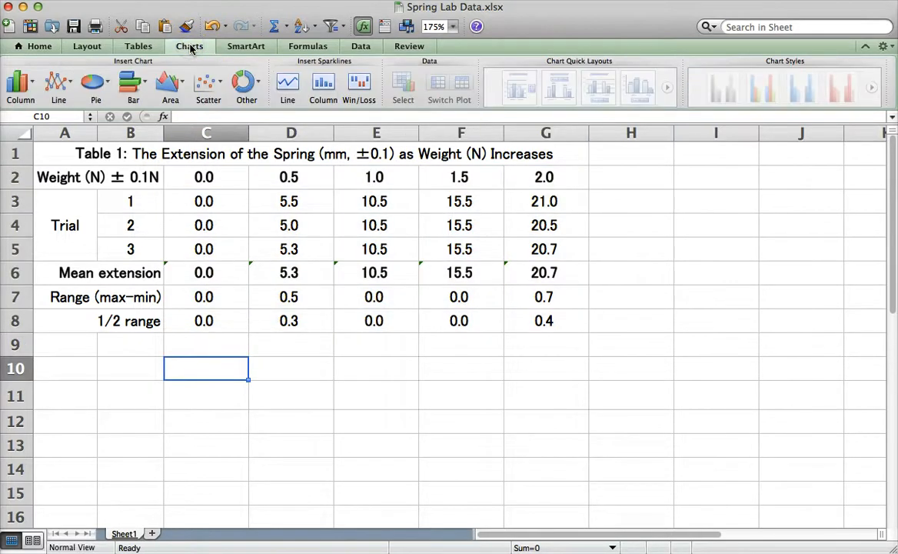
click(207, 86)
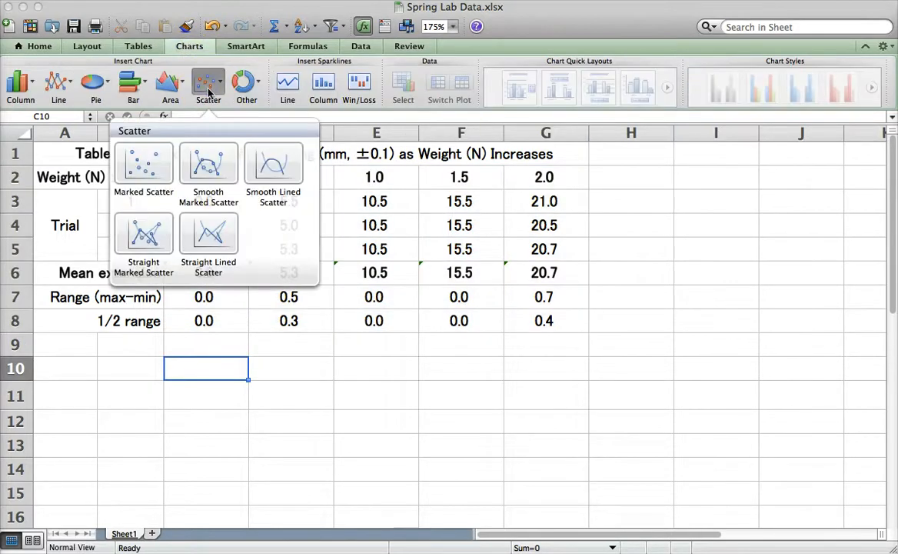
click(147, 161)
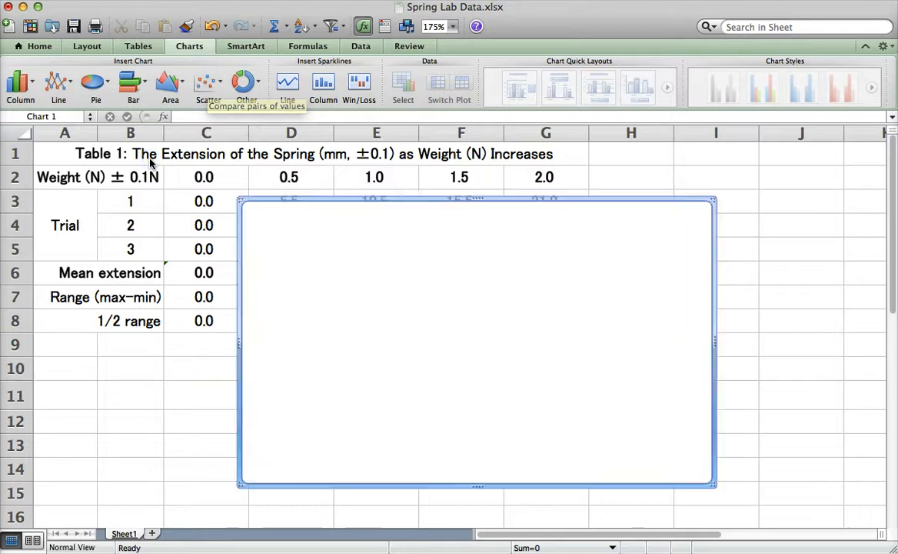
Add a data series to the blank scatter chart with the weights in C2:G2 as its X values.
click(415, 205)
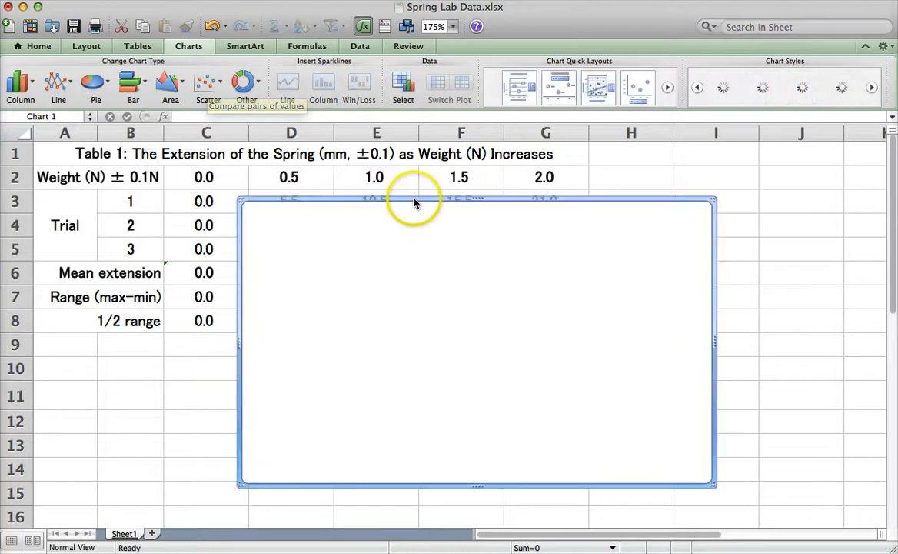
right_click(415, 240)
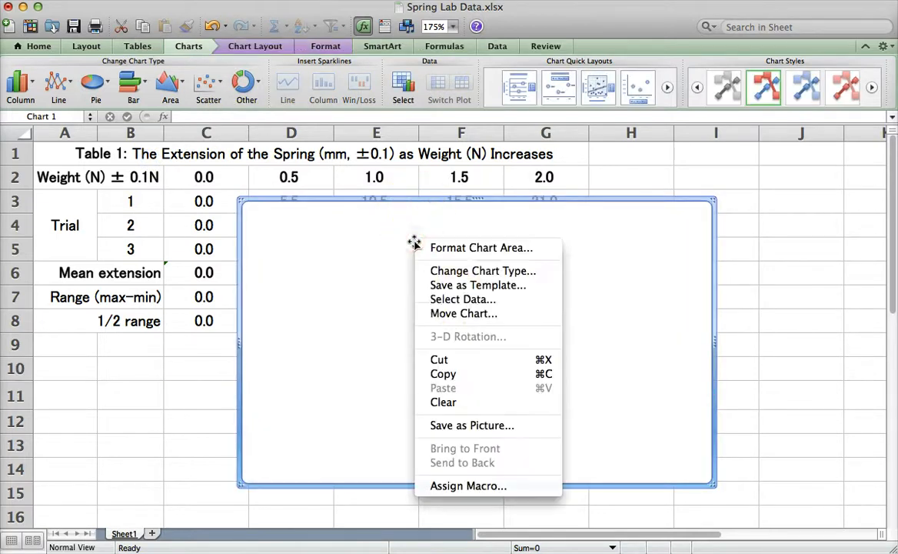
click(463, 300)
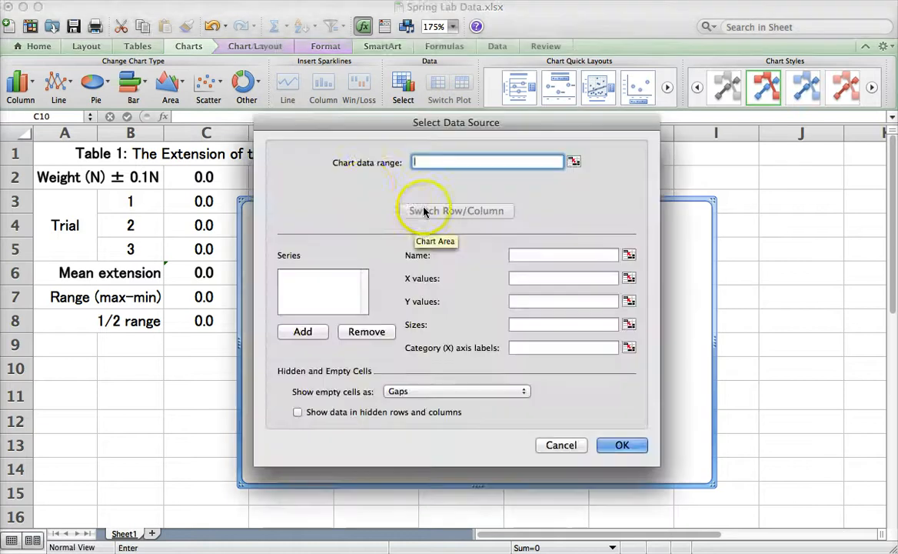
click(301, 333)
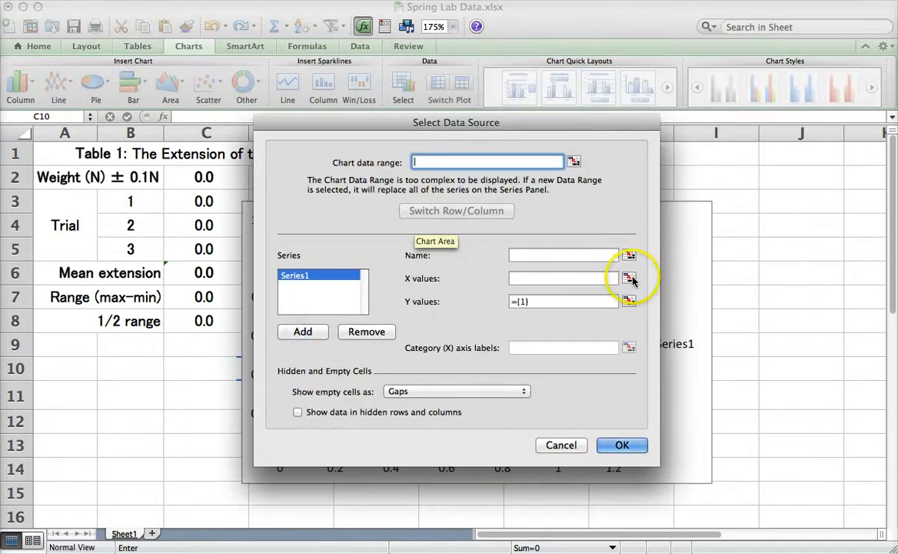
click(630, 279)
click(206, 176)
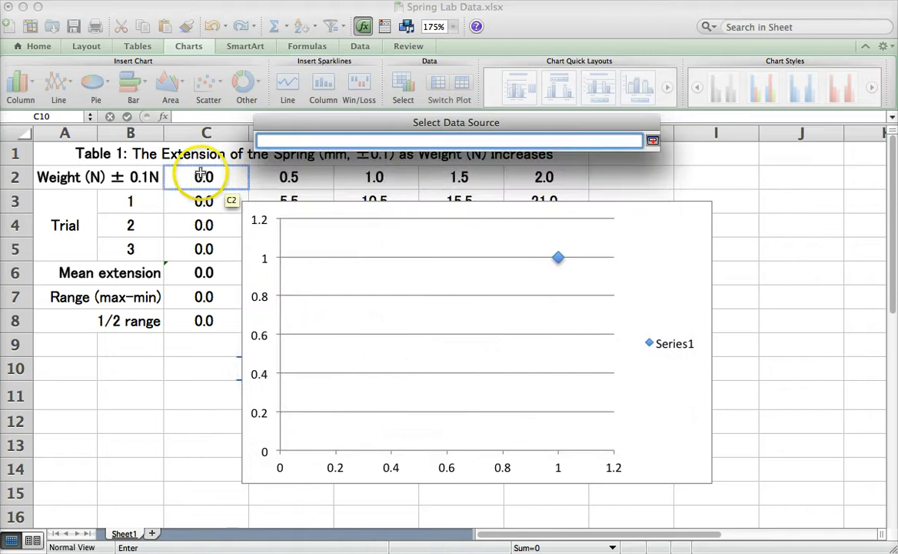
drag(309, 182, 531, 180)
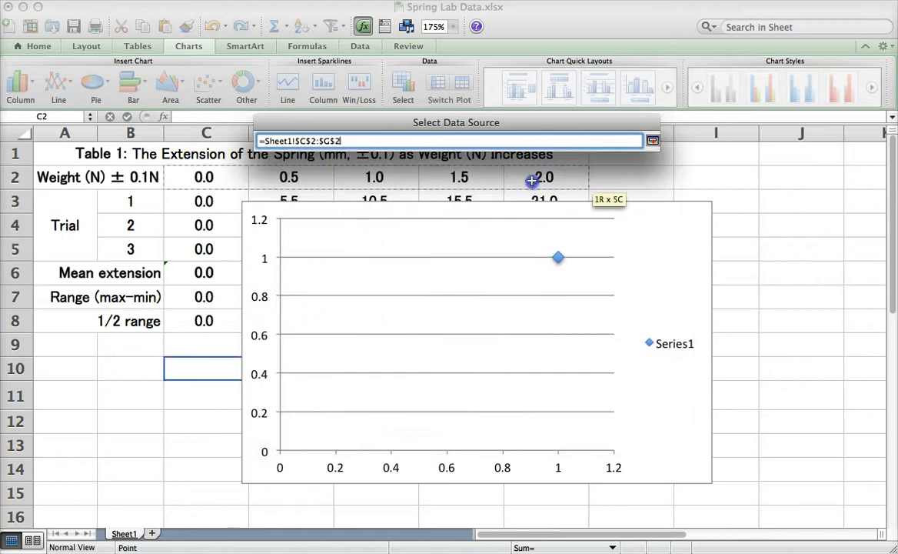
click(652, 140)
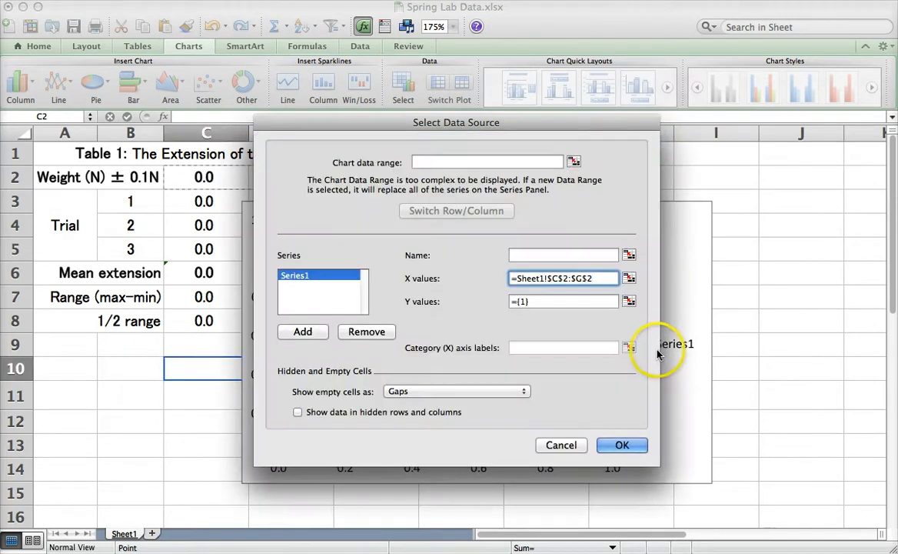
Set the series' Y values to the mean extensions in C6:G6 and apply the data source.
click(629, 301)
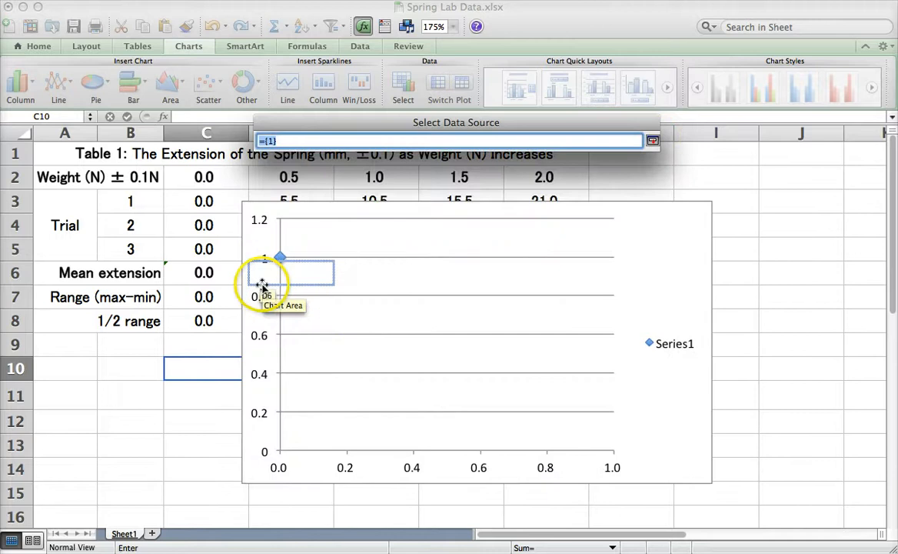
drag(206, 273, 553, 269)
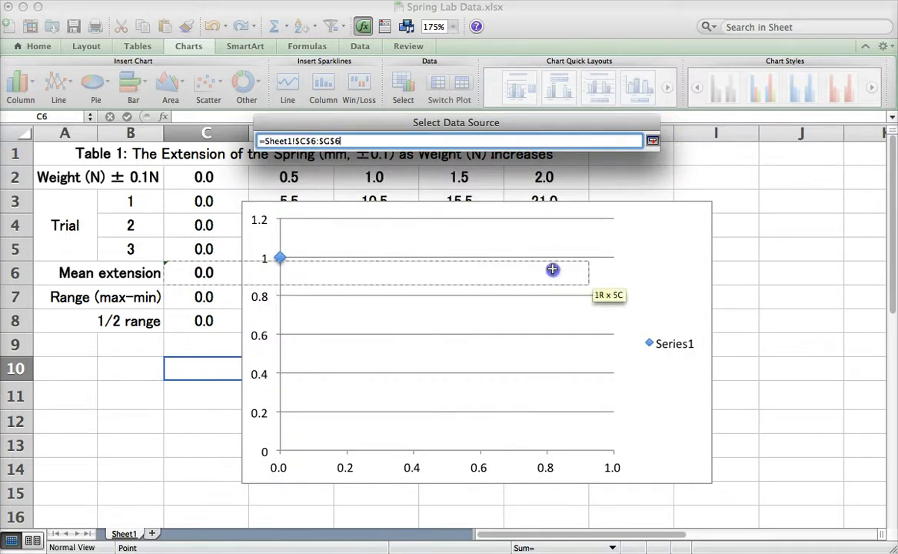
click(651, 143)
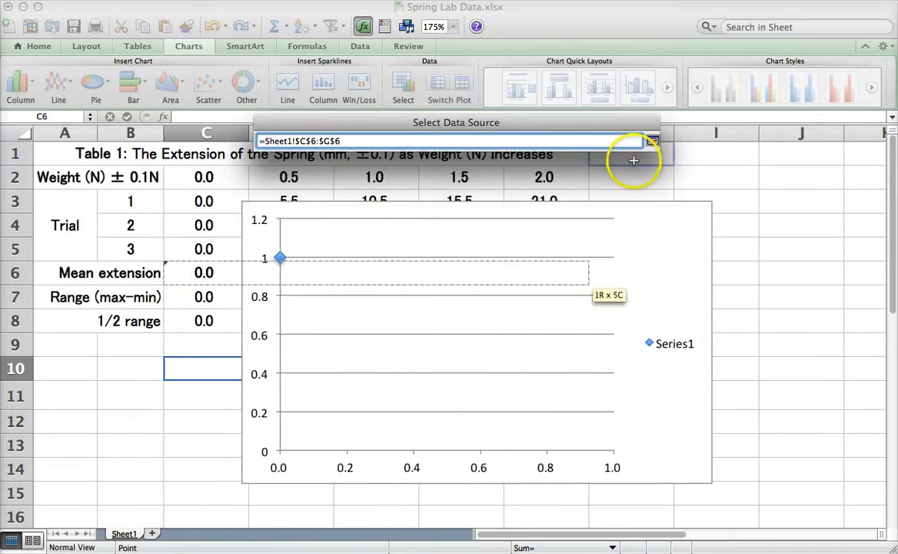
click(614, 442)
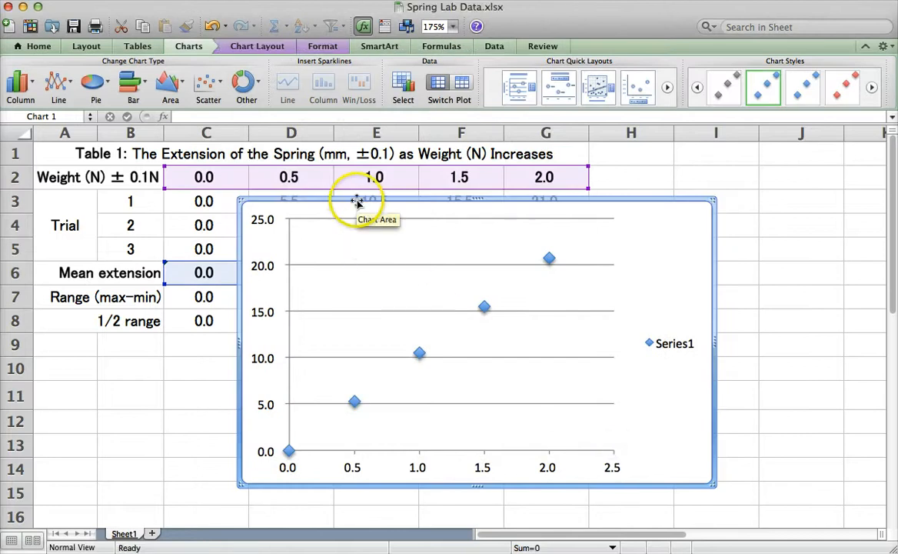
Move the scatter chart below the data table so it starts at about row 9 in column C.
drag(358, 202, 271, 338)
scroll(627, 317, down, 7)
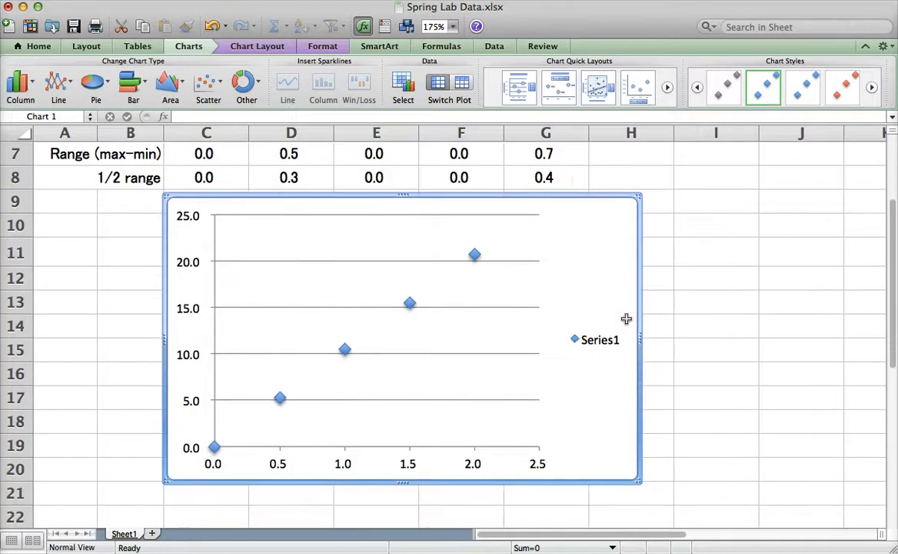
Delete the legend and the horizontal gridlines from the scatter chart.
click(602, 310)
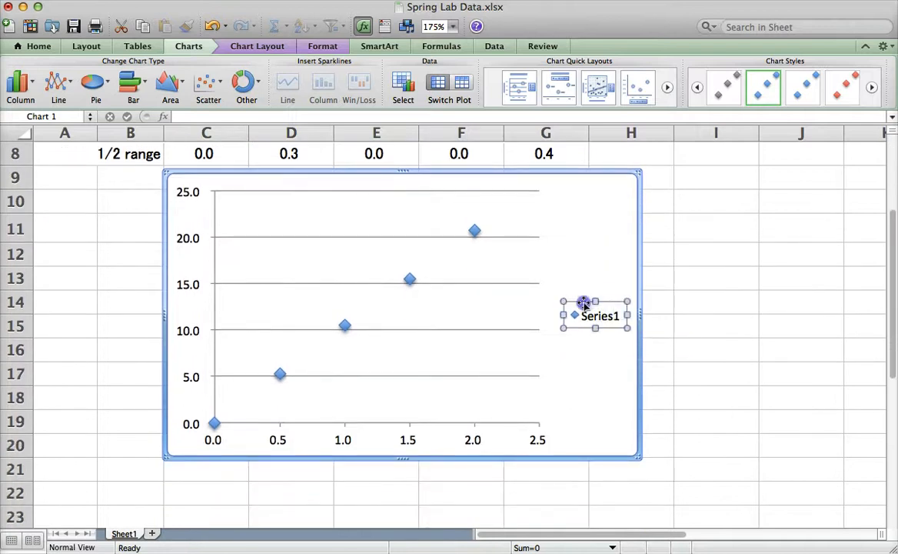
key(Delete)
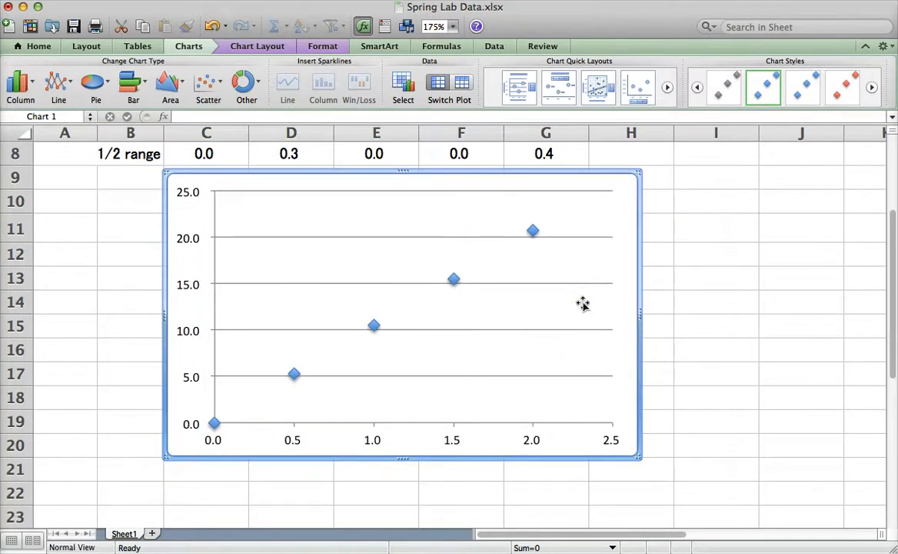
click(486, 238)
key(Delete)
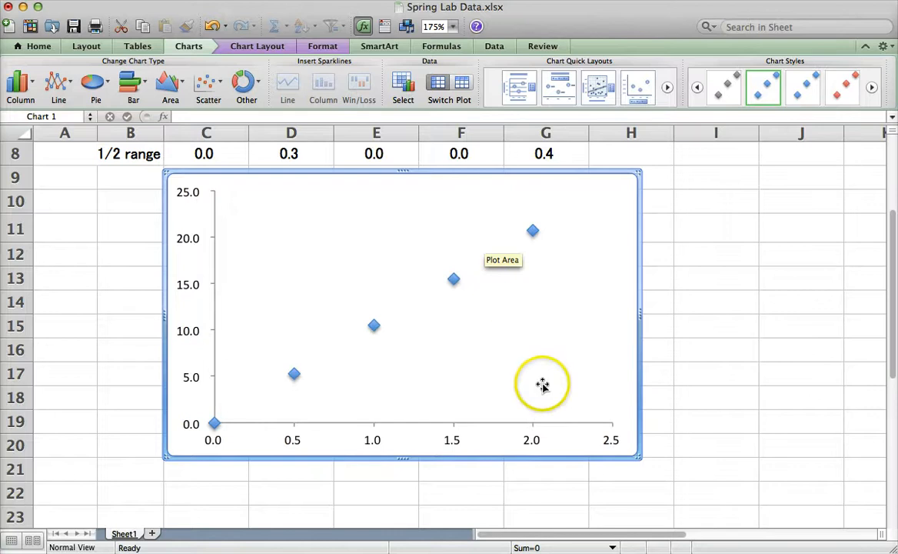
Set the maximum of the chart's horizontal axis scale to 2.0.
right_click(531, 437)
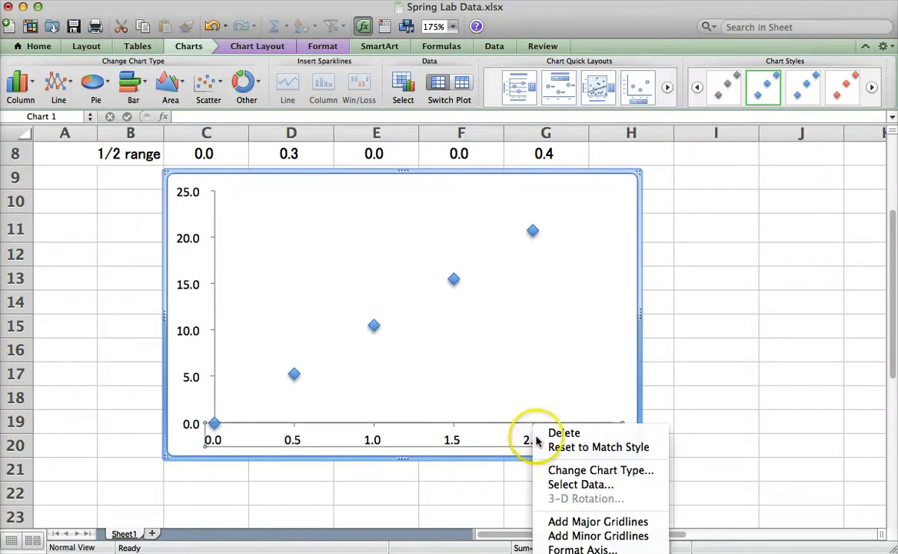
click(569, 550)
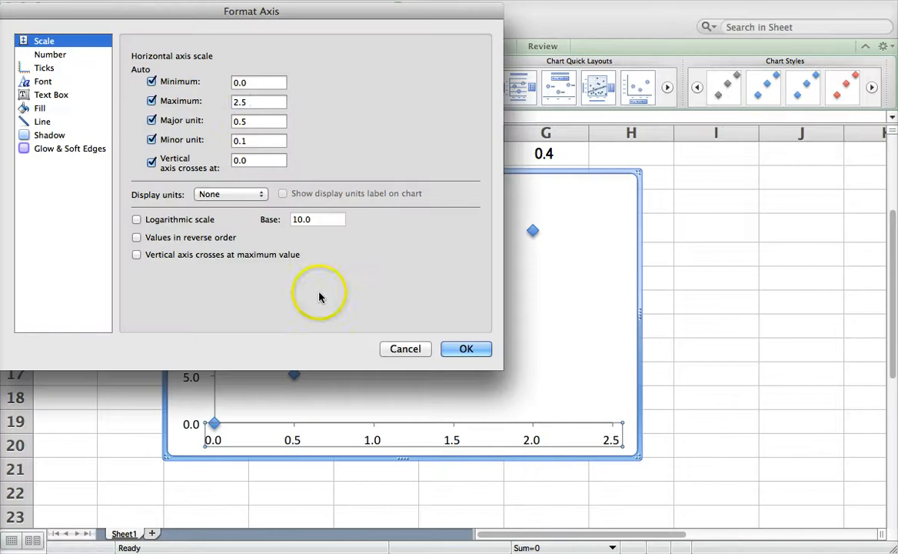
double_click(253, 101)
text(2)
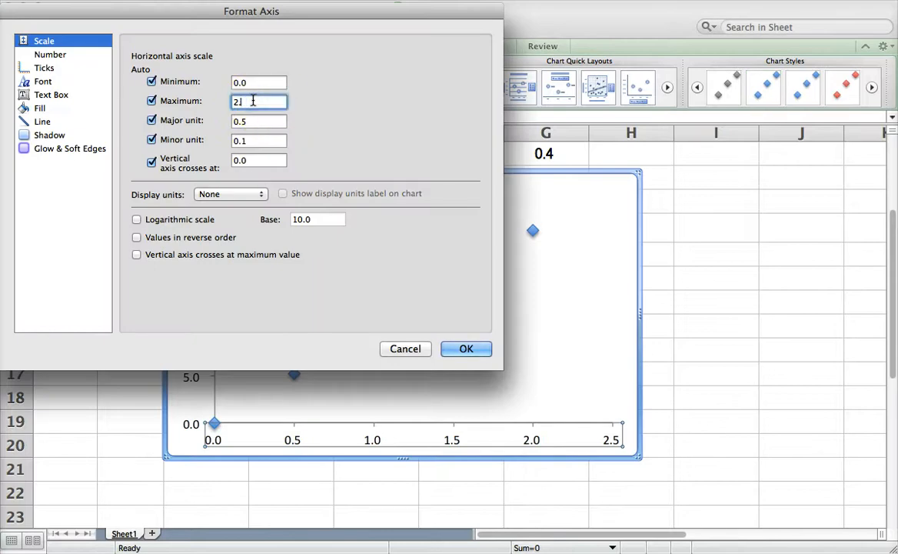
text(.0)
click(466, 348)
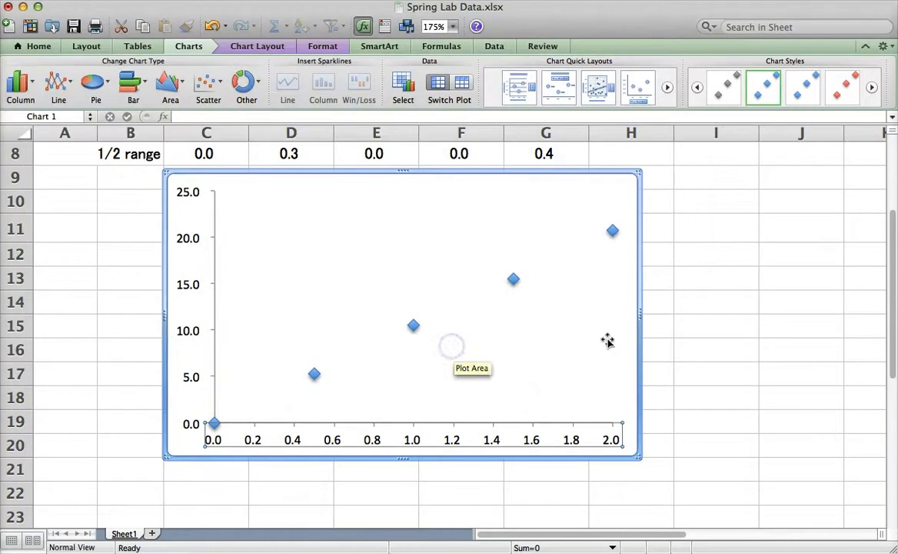
Change the marker style of the plotted data series to an X.
click(414, 326)
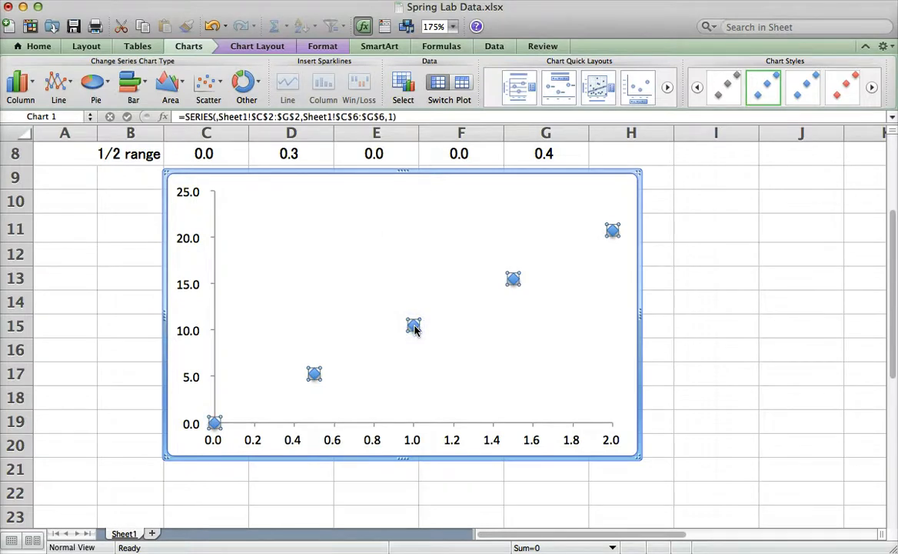
right_click(414, 328)
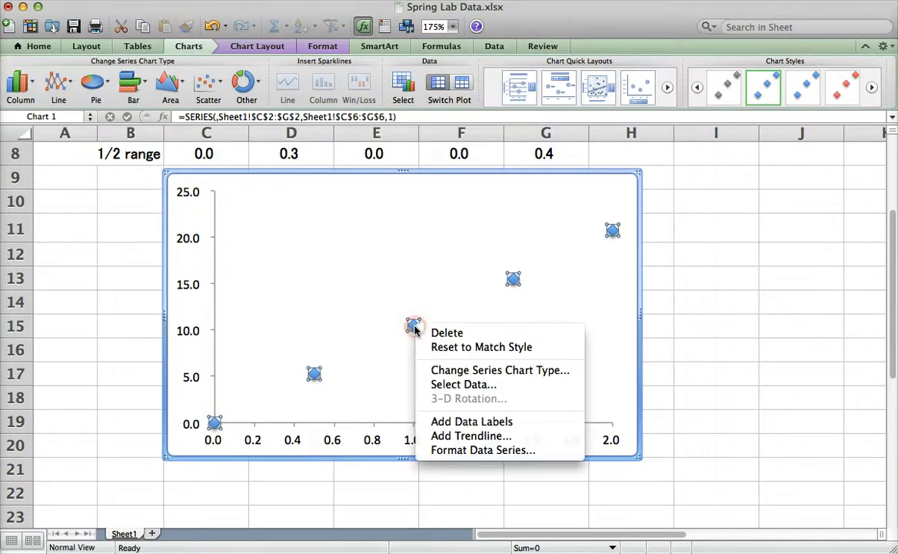
click(454, 450)
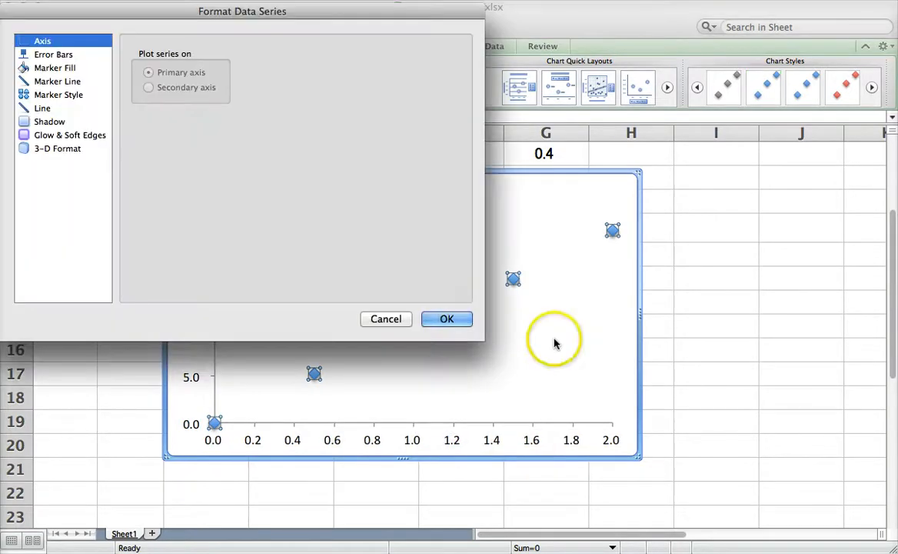
click(56, 96)
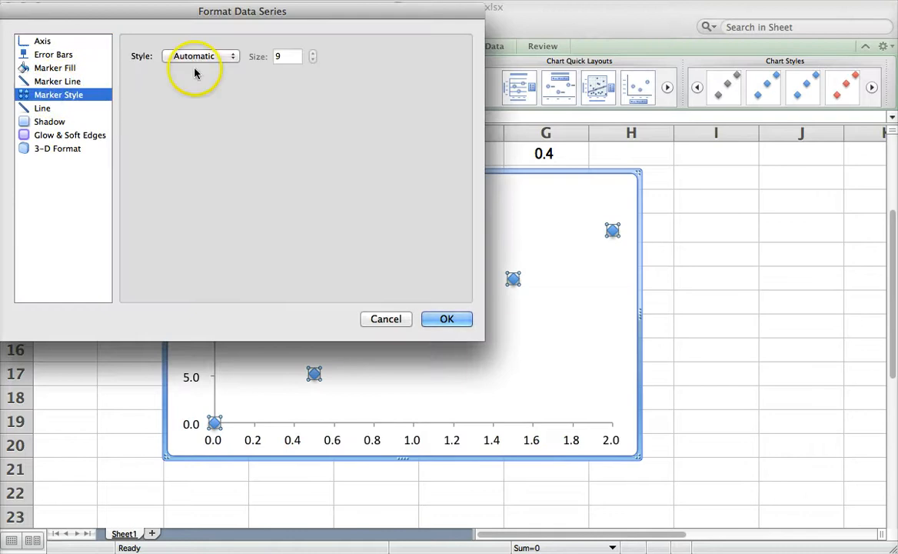
click(230, 56)
click(205, 102)
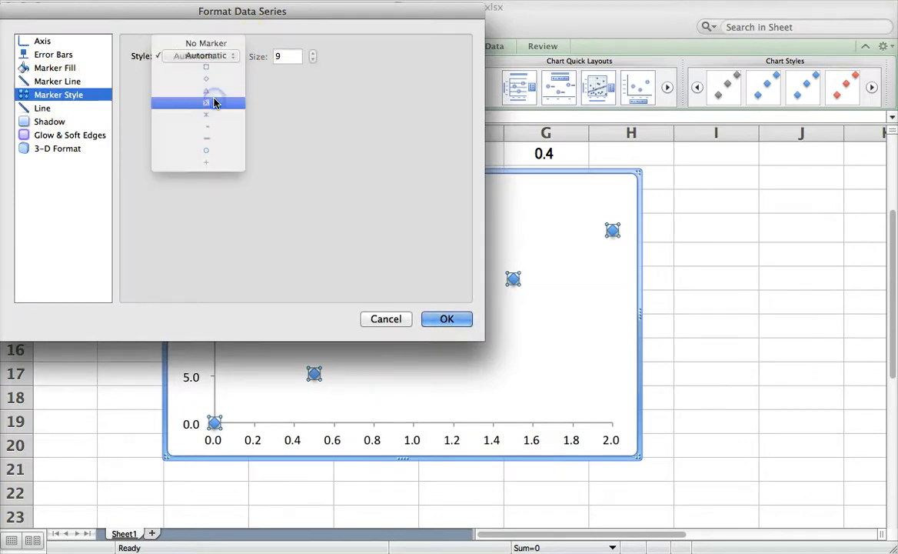
Turn off the shadow on the data series markers and apply the series formatting.
click(52, 122)
click(141, 53)
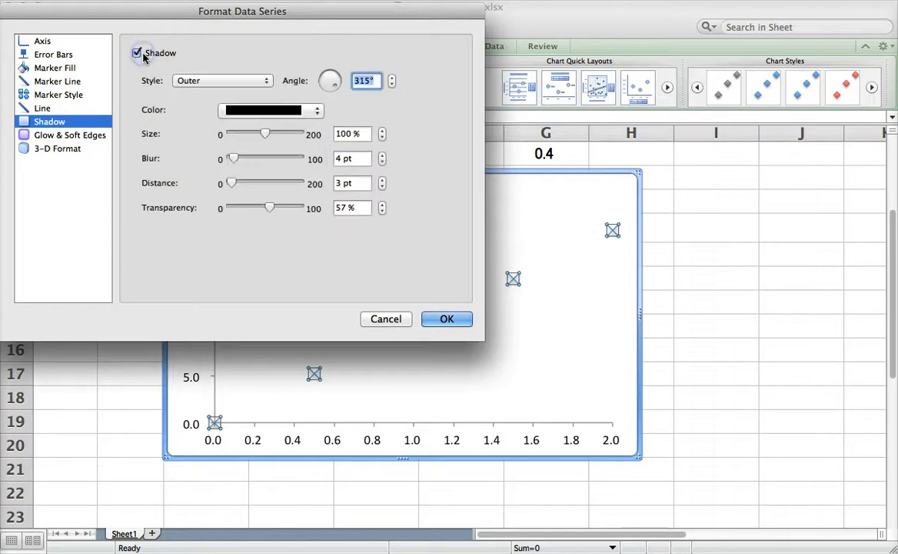
click(137, 53)
click(464, 322)
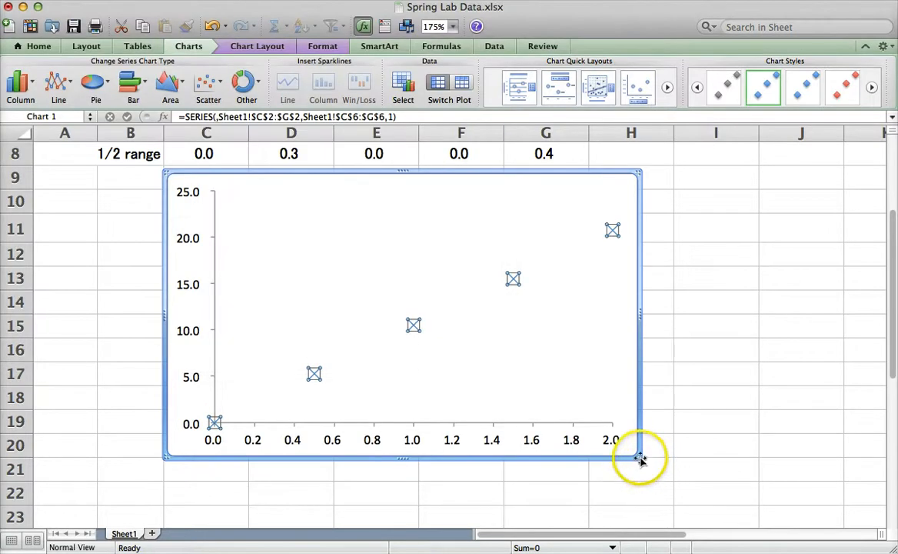
Enlarge the scatter chart down to row 22 and shift it left so that it starts in column B.
click(640, 459)
drag(639, 459, 669, 491)
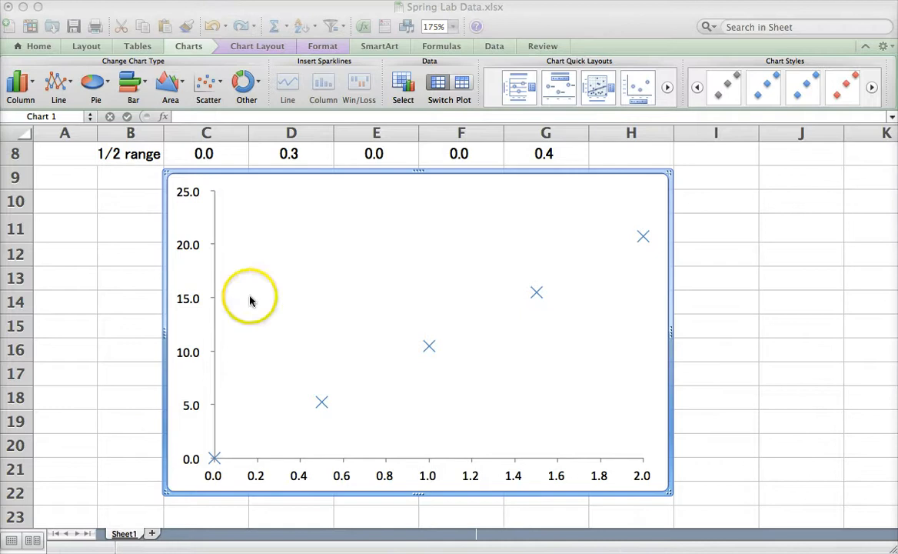
click(233, 174)
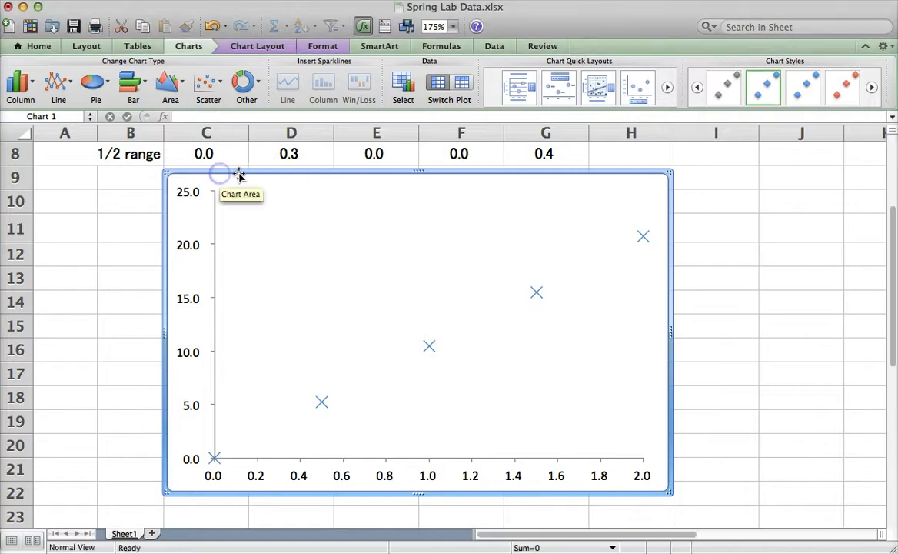
drag(234, 172, 189, 173)
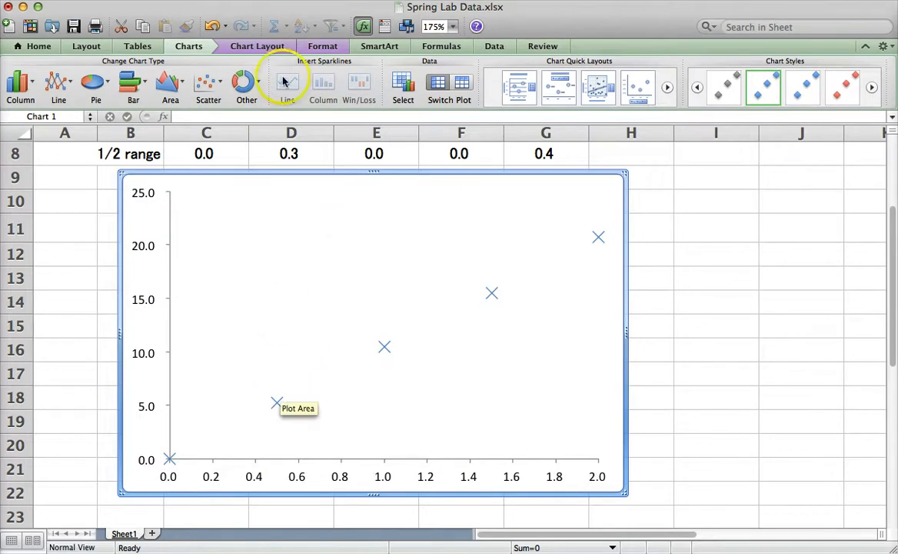
Add error bars to the data series and choose a custom error amount for the Y error bars.
click(276, 47)
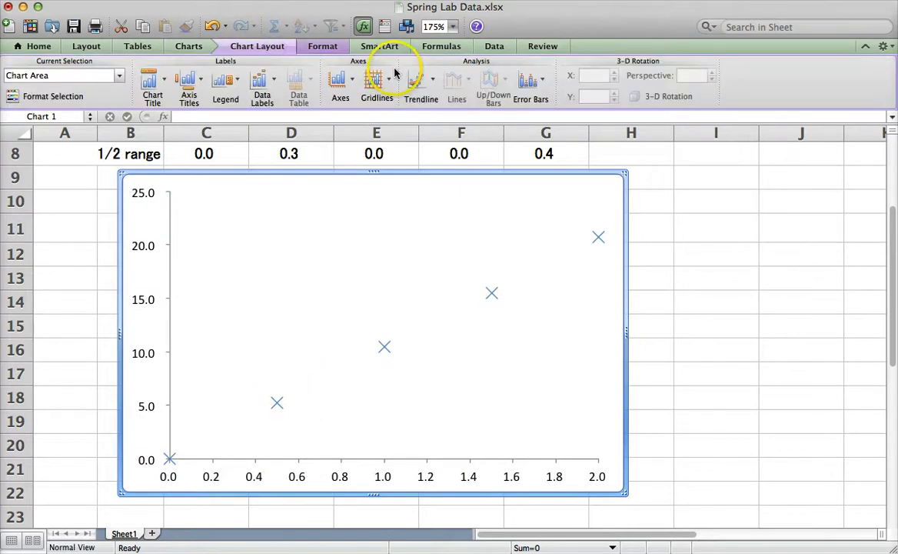
click(543, 80)
click(550, 223)
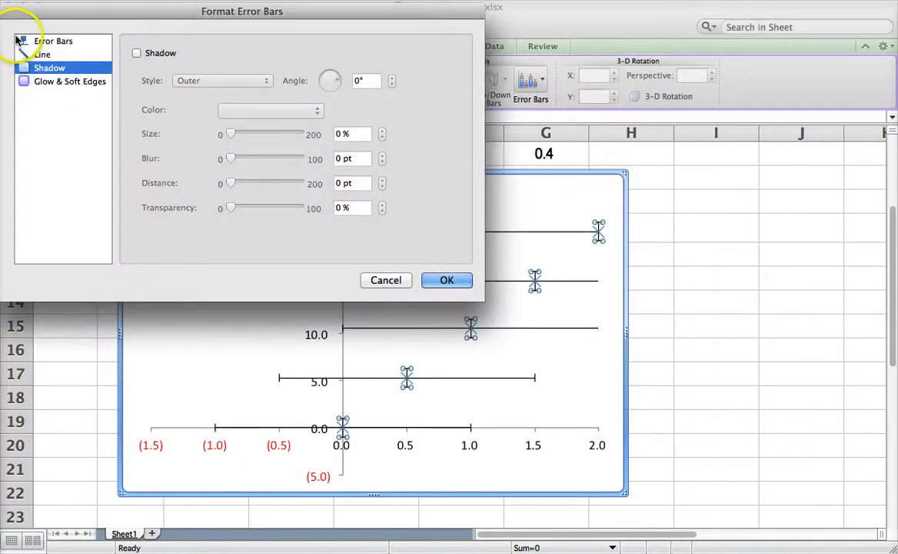
click(17, 40)
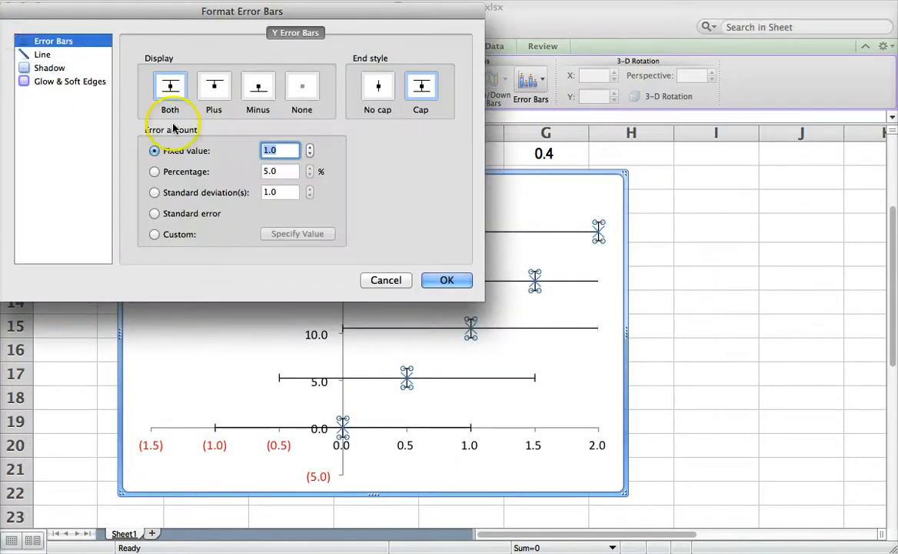
click(179, 236)
click(278, 238)
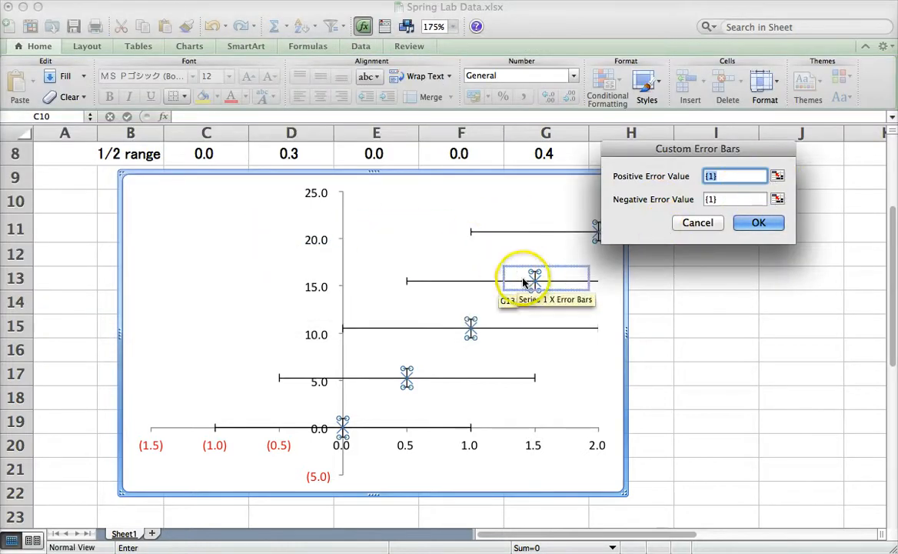
Use the 1/2 range cells C8:G8 as both the positive and negative error values and apply the error bar formatting.
click(778, 176)
drag(191, 161, 533, 228)
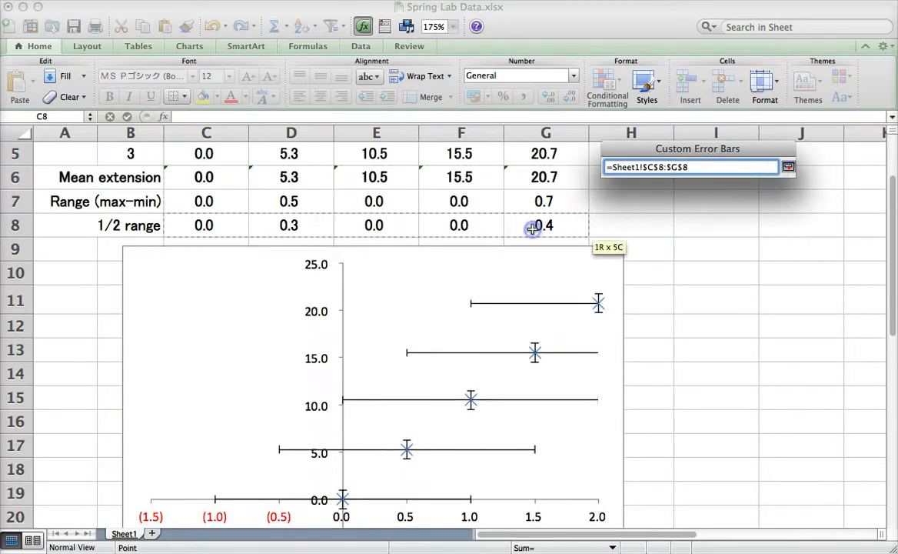
click(788, 166)
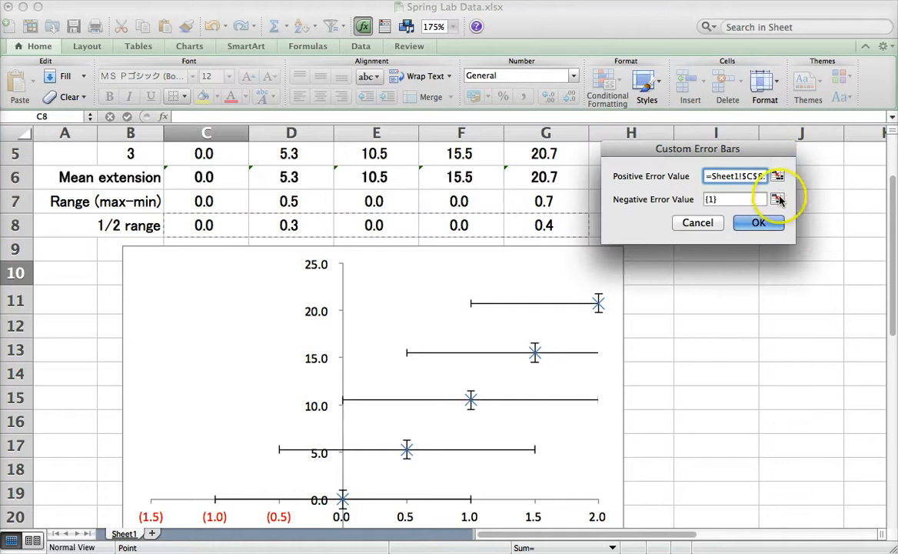
click(779, 199)
click(198, 223)
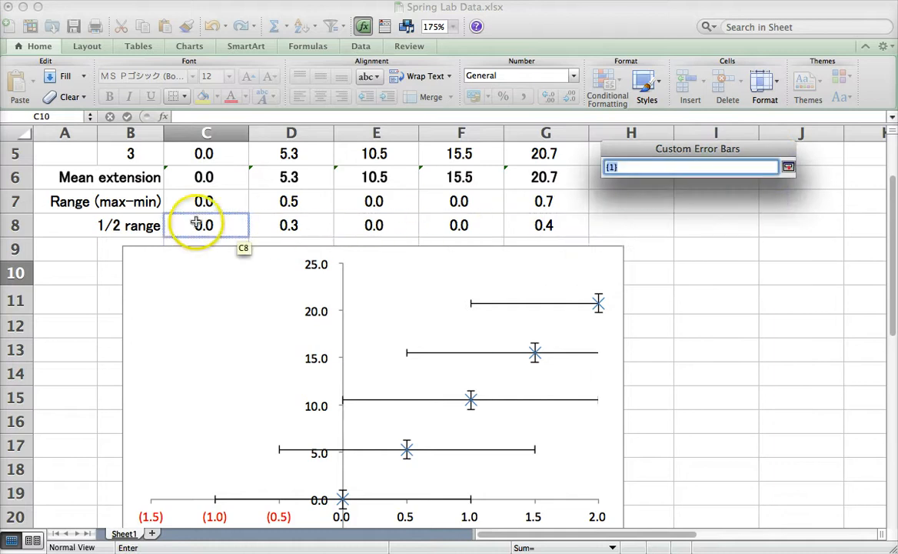
drag(197, 223, 539, 225)
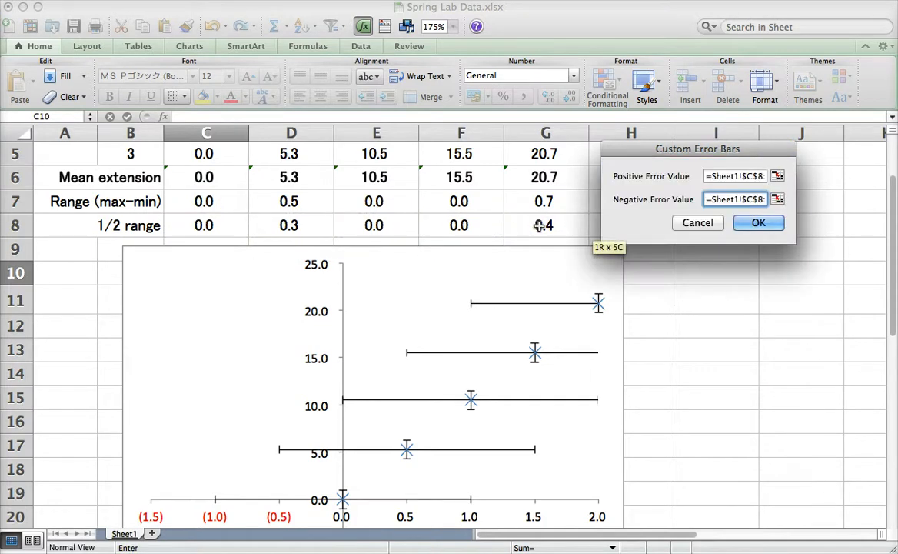
click(750, 222)
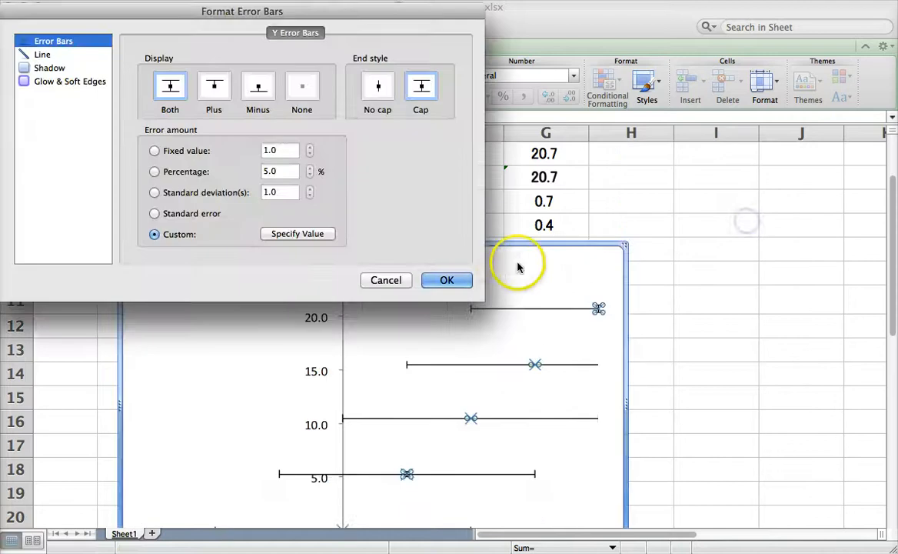
click(433, 283)
Delete the horizontal error bars from the chart and save the workbook.
click(494, 312)
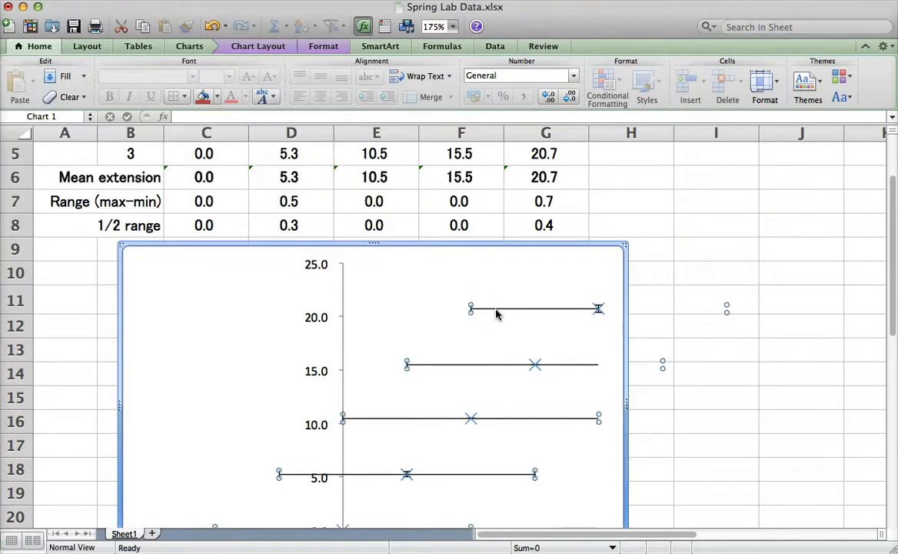
key(Delete)
scroll(393, 350, down, 3)
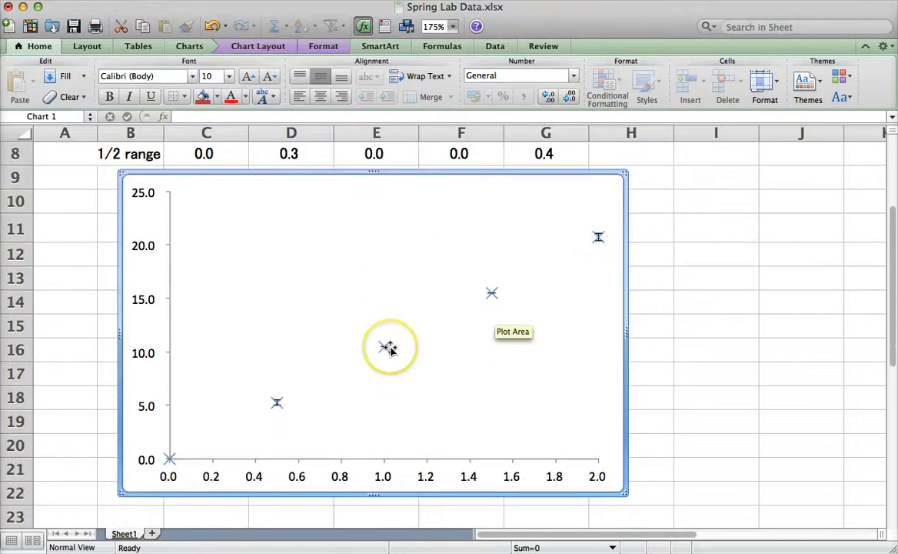
click(678, 305)
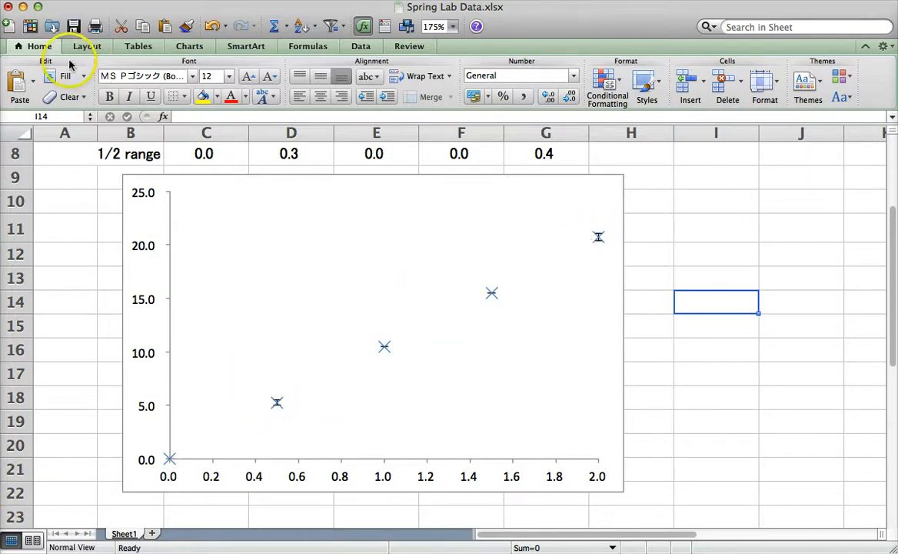
click(73, 27)
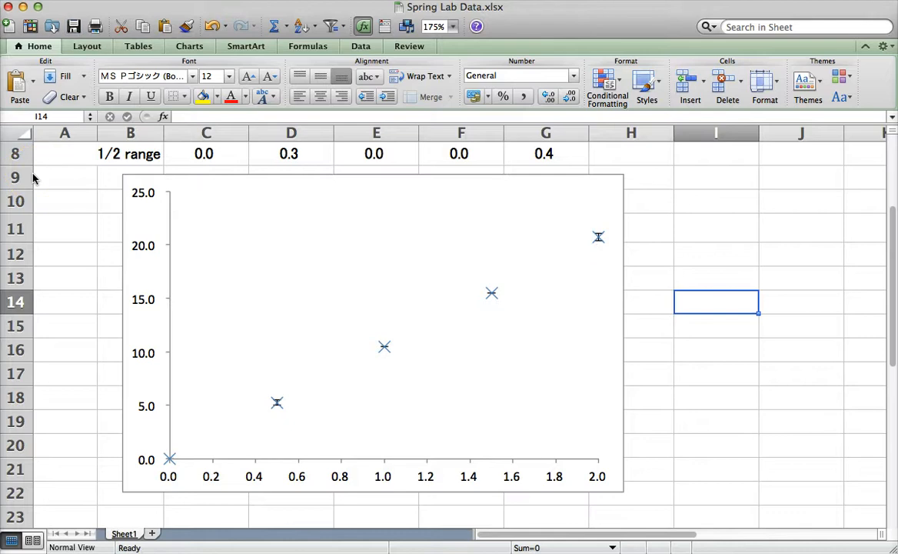
Add a linear trendline to the data points of the scatter chart.
click(189, 47)
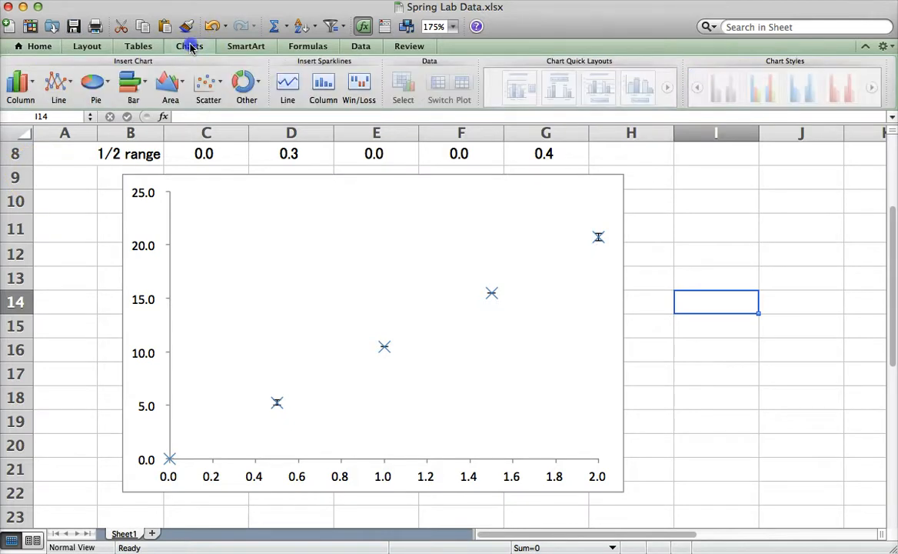
click(189, 47)
click(207, 151)
scroll(200, 123, up, 2)
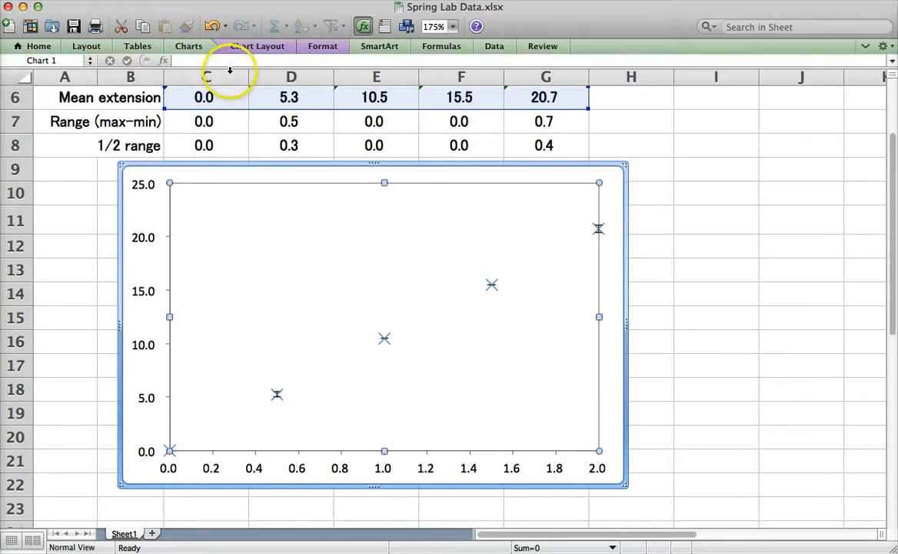
click(257, 46)
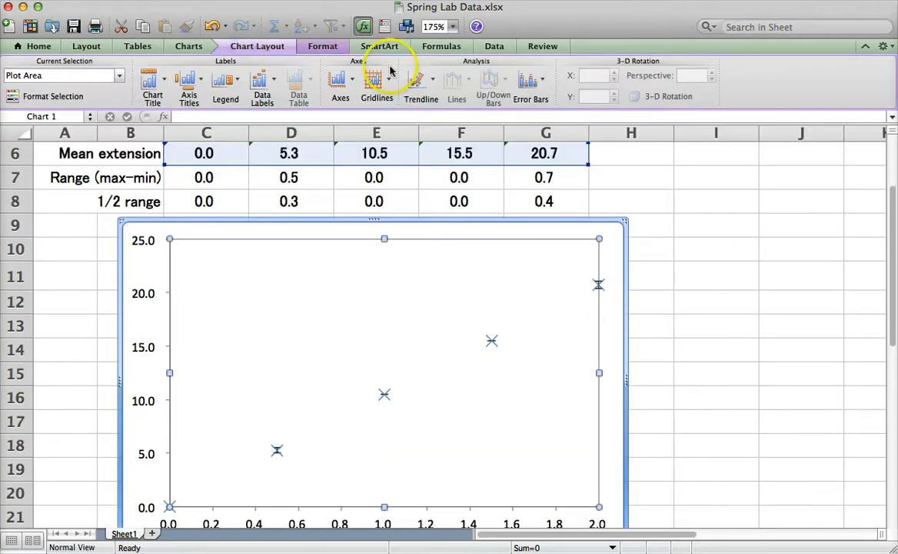
click(433, 89)
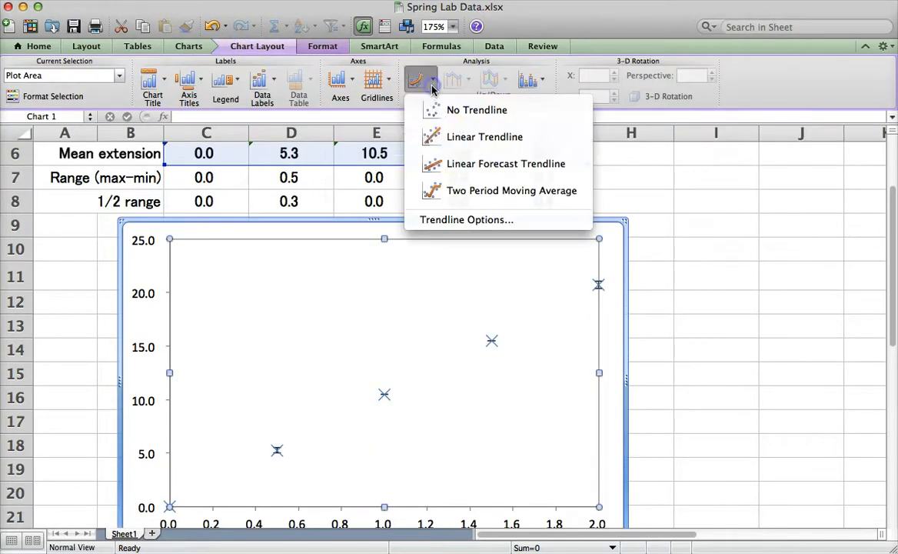
click(449, 144)
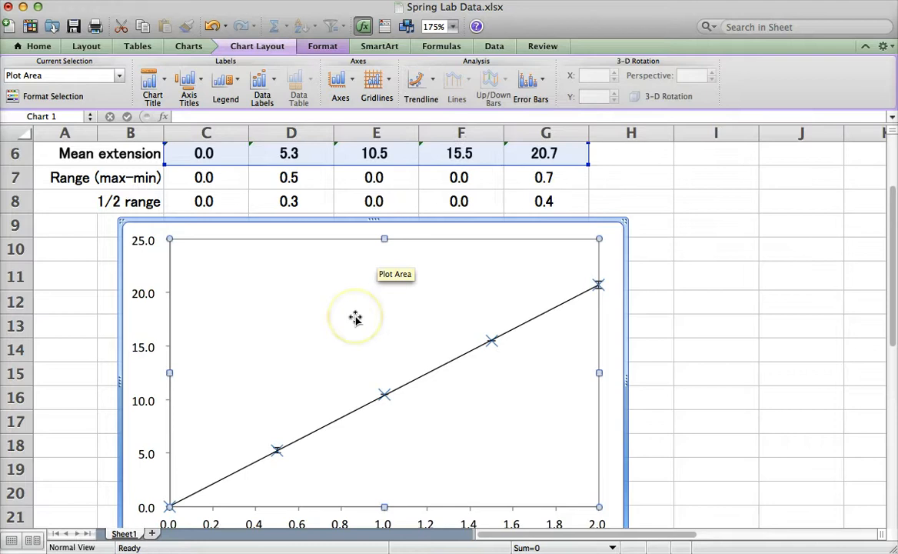
Display the linear trendline's equation on the chart through the trendline options.
scroll(355, 317, down, 1)
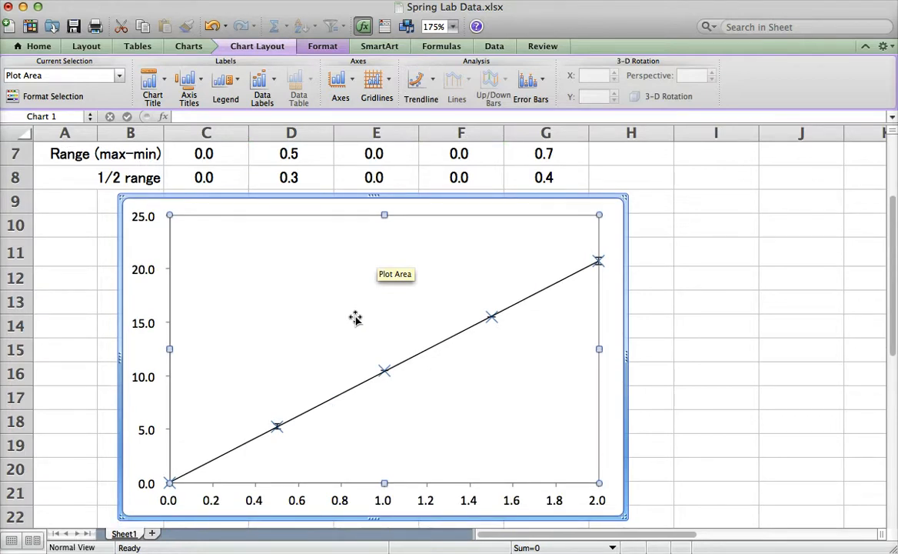
click(414, 357)
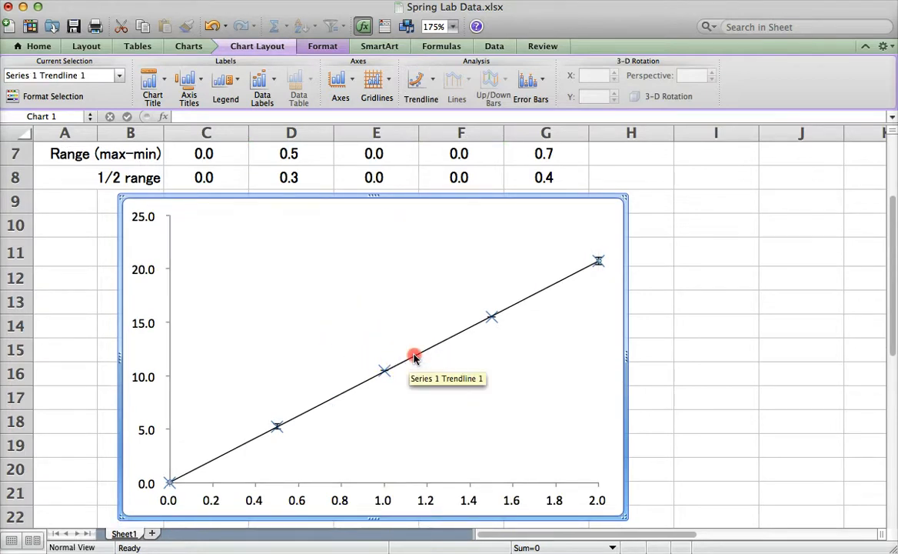
right_click(414, 357)
click(398, 365)
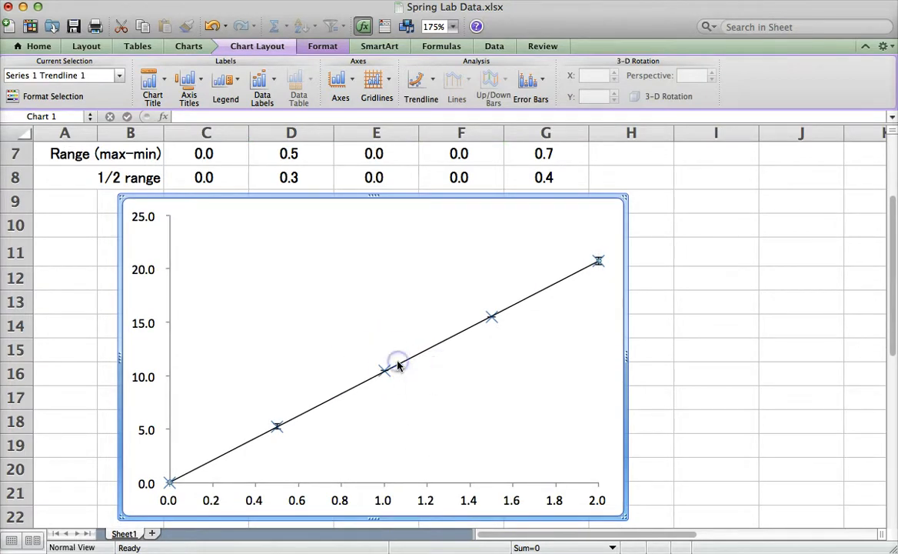
click(432, 91)
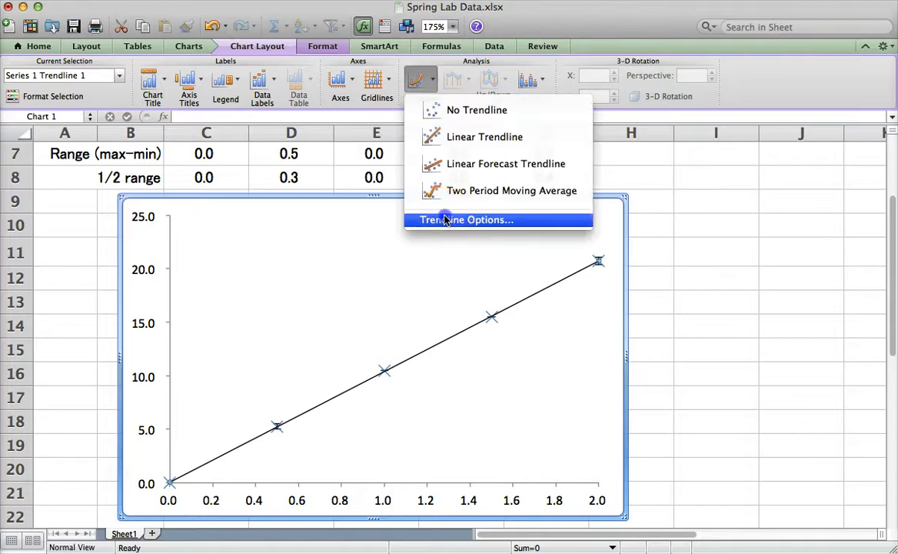
click(409, 220)
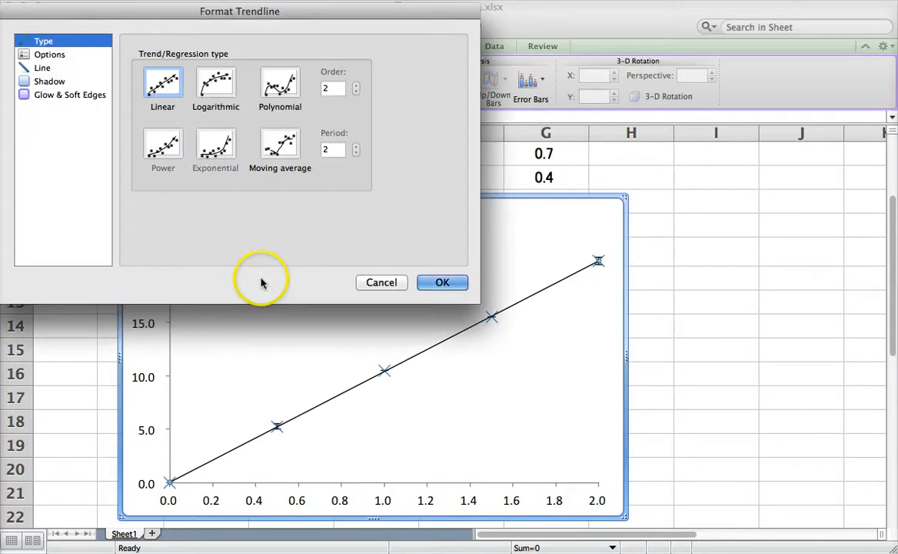
click(49, 55)
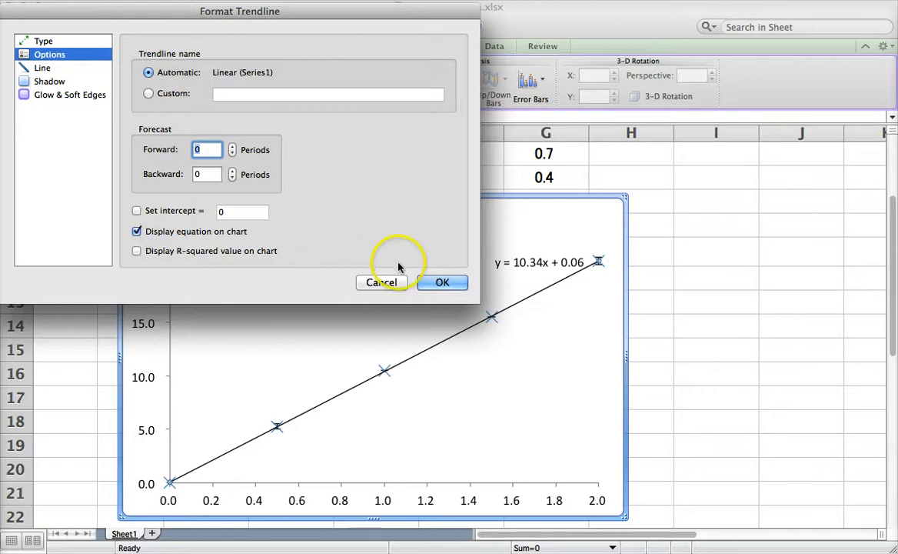
click(441, 282)
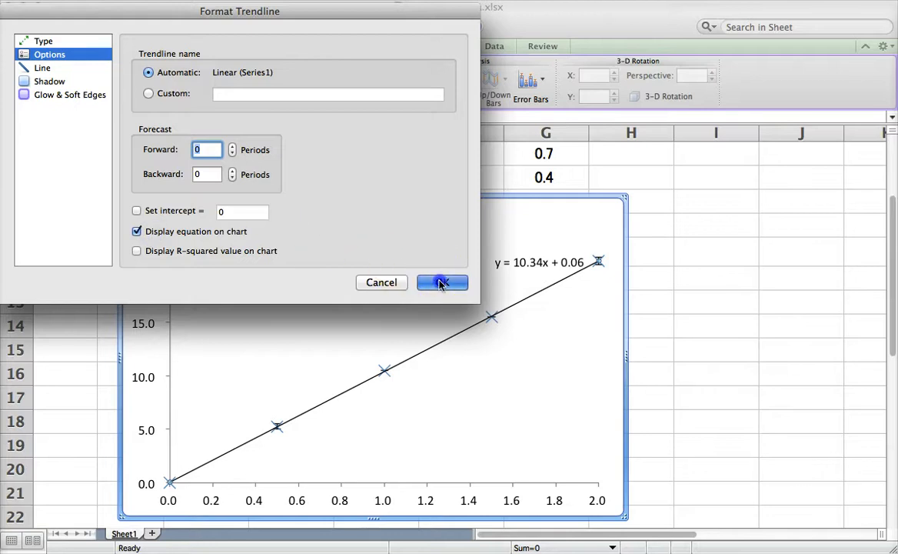
Move the trendline equation label below the line, just beneath the data point at 1.5.
click(522, 258)
click(521, 253)
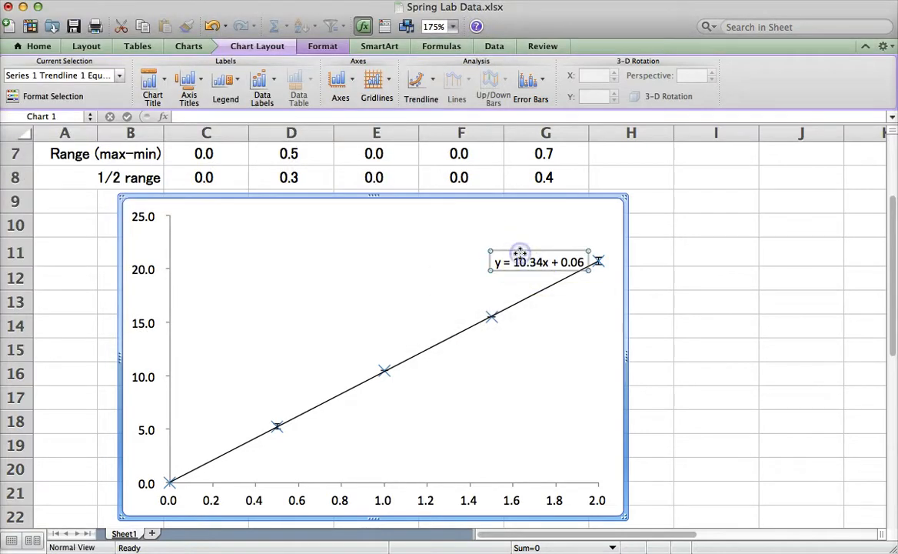
key(Down)
click(520, 254)
drag(520, 255, 538, 323)
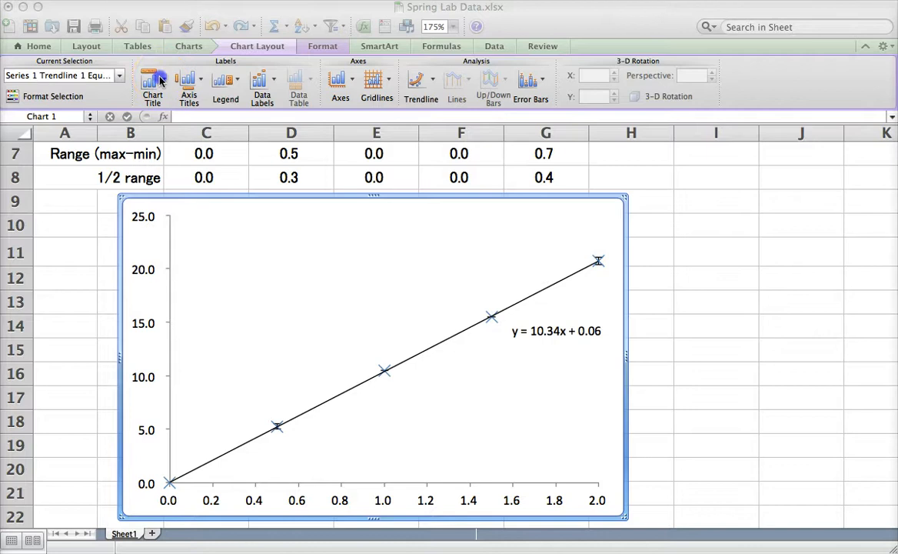
Add a chart title above the scatter chart.
click(161, 80)
click(161, 80)
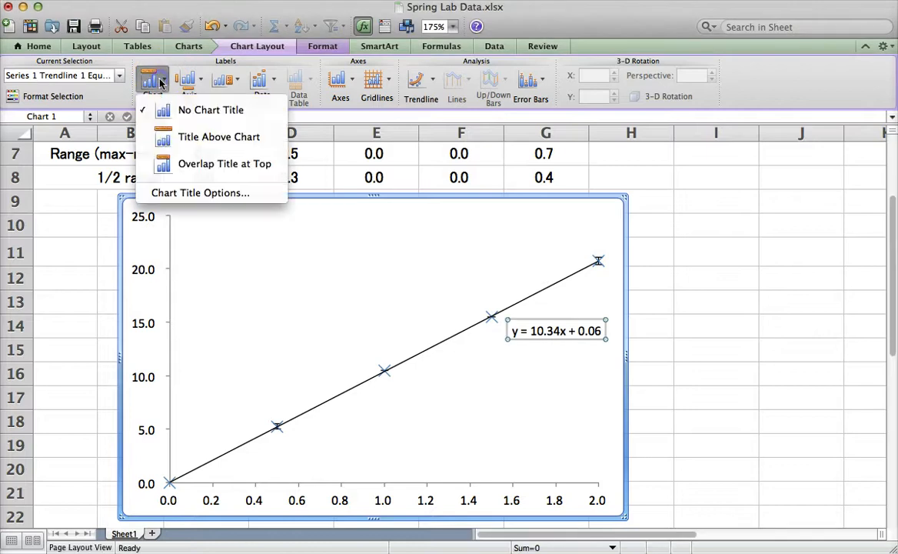
click(194, 139)
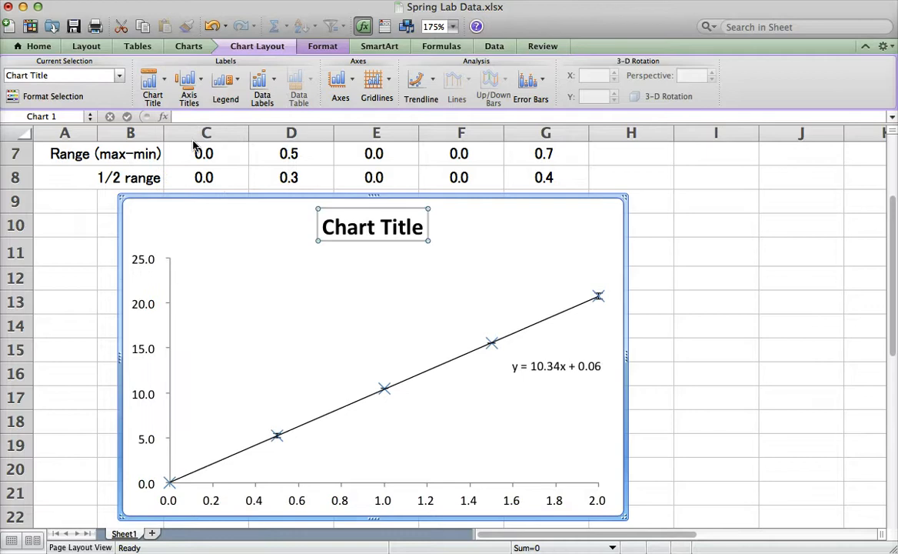
Reduce the chart title's font size to 12.
click(415, 212)
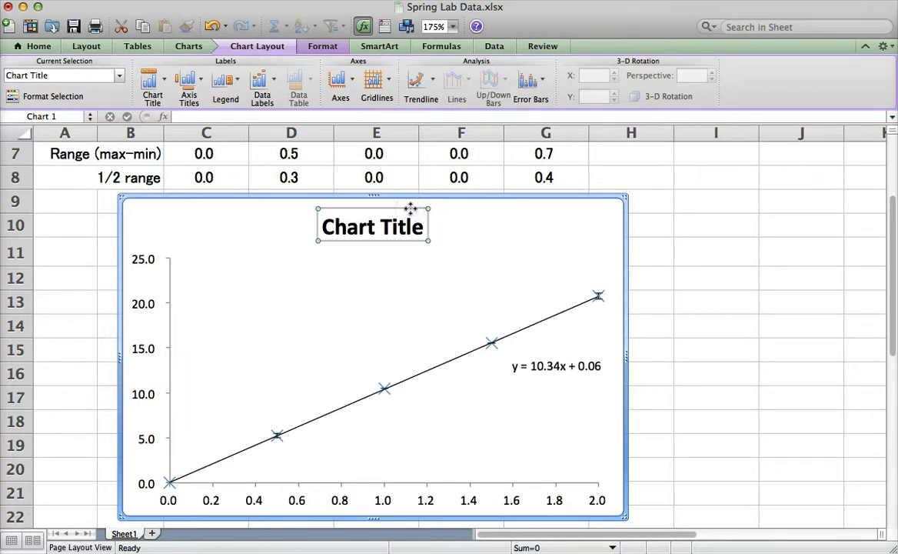
click(38, 47)
click(264, 77)
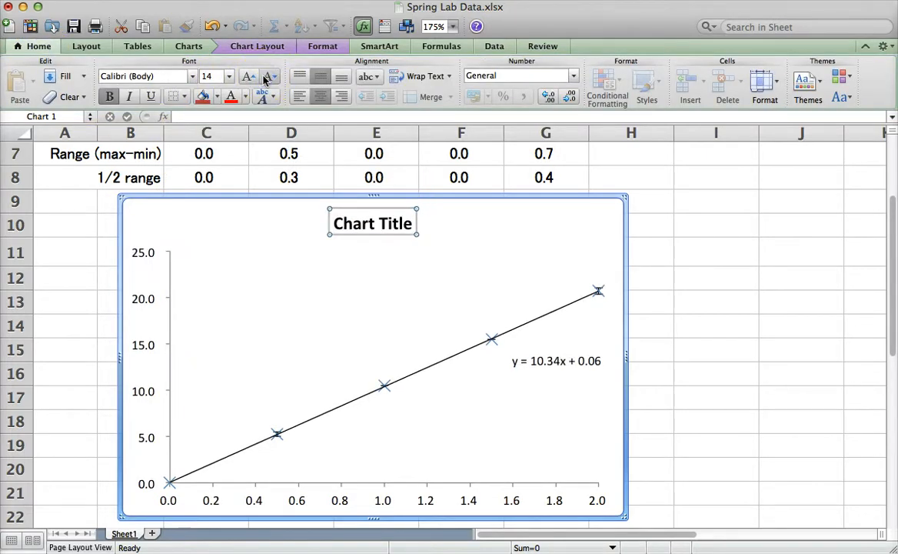
click(264, 78)
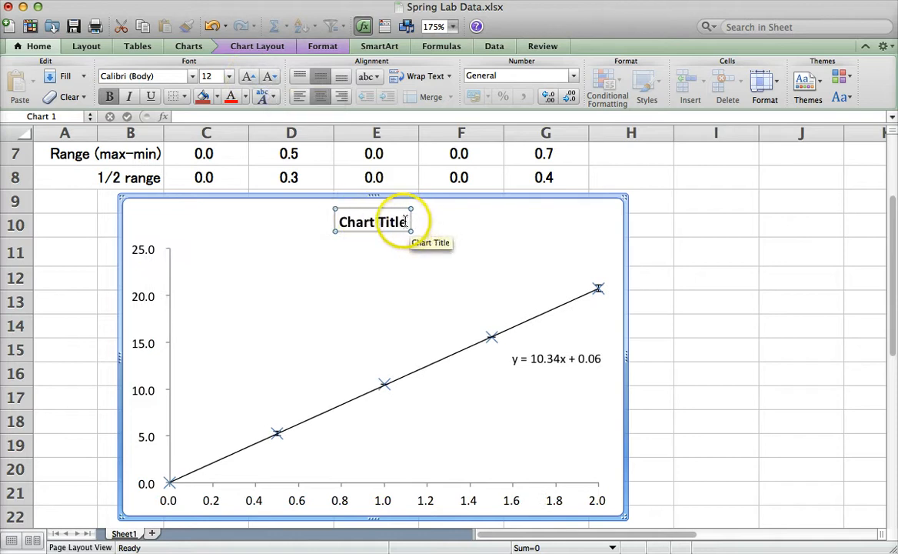
Replace the chart title's placeholder text with "Graph 1:".
drag(405, 222, 362, 220)
text(GRaph 1:)
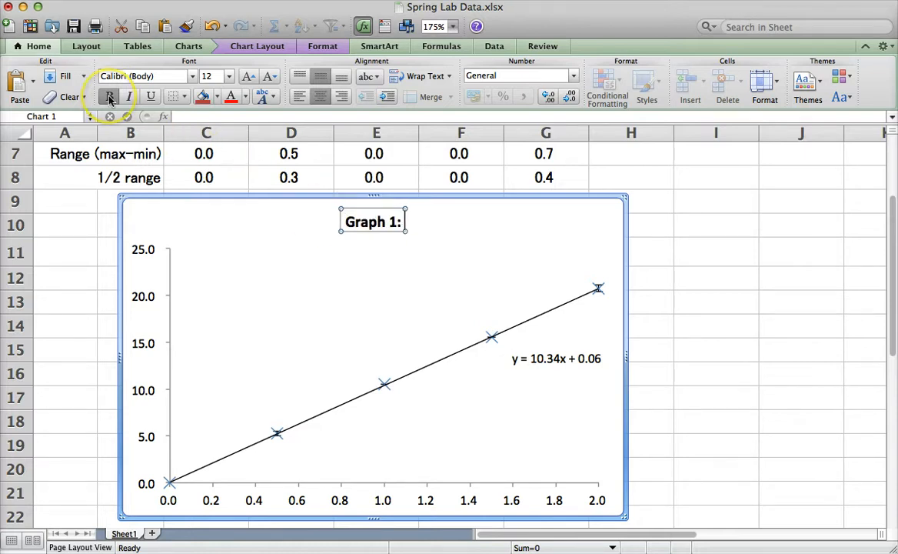
Add a horizontal axis title below the chart's axis.
click(250, 48)
click(197, 88)
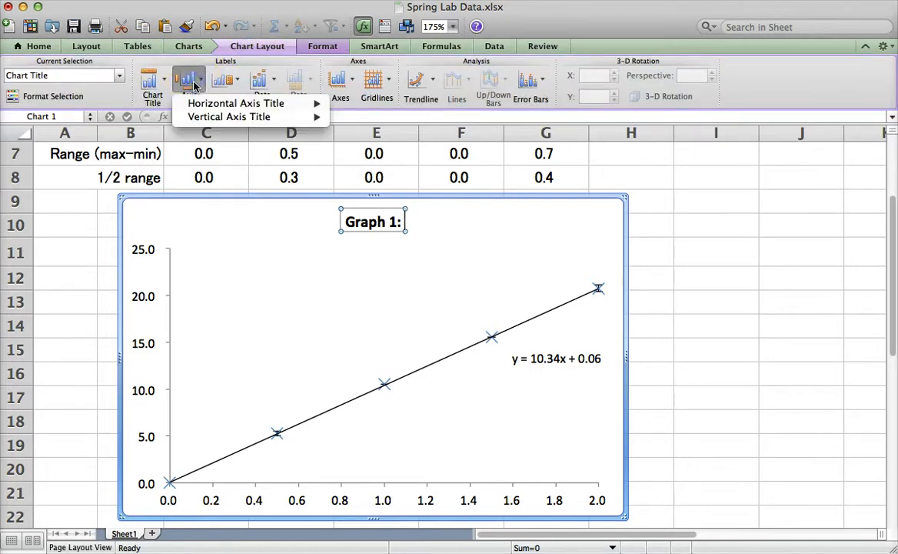
mouse_move(254, 103)
click(382, 137)
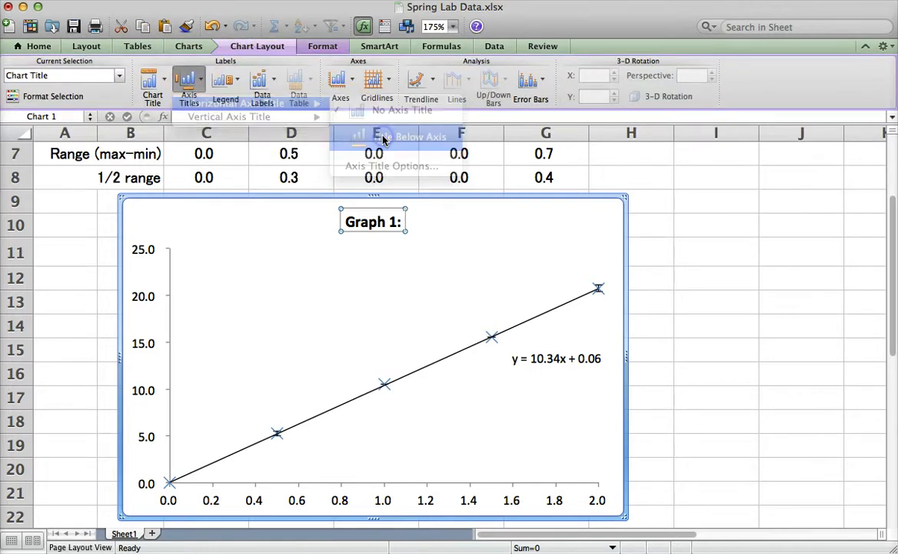
Add a rotated title to the chart's vertical axis and save the workbook.
click(240, 74)
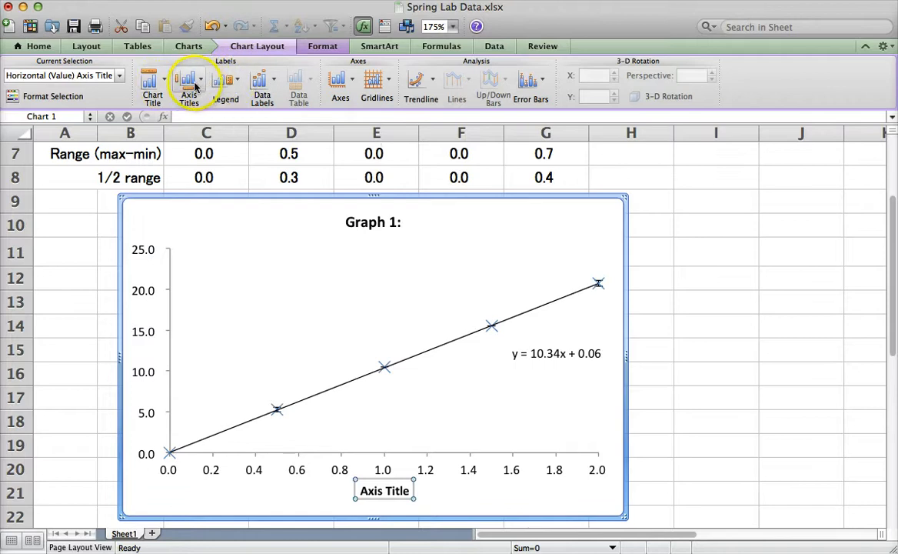
click(196, 87)
mouse_move(228, 116)
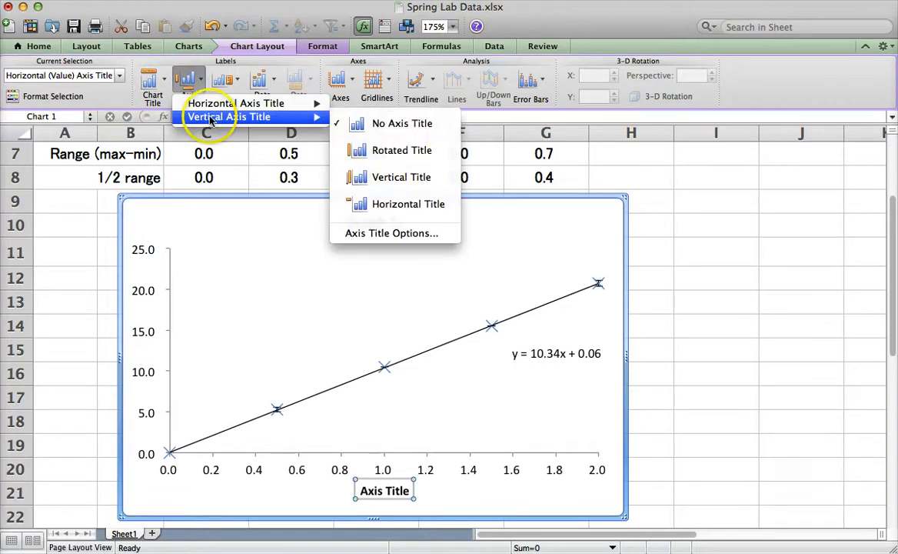
click(403, 151)
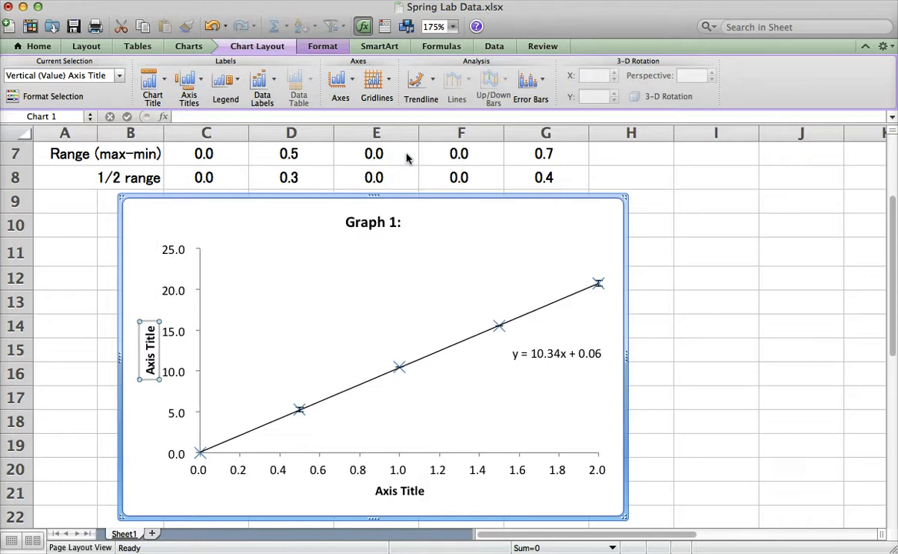
click(74, 26)
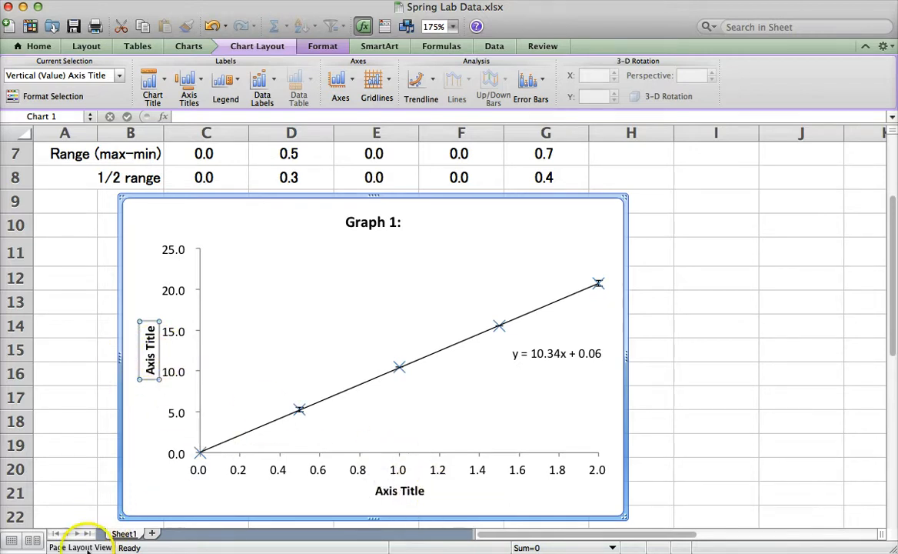
Select the trendline equation label in the scatter chart.
click(243, 465)
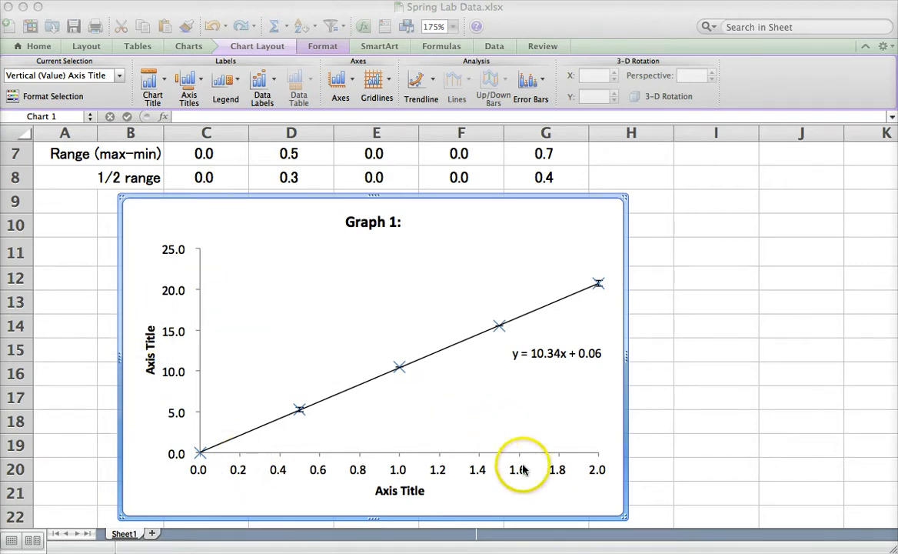
click(542, 351)
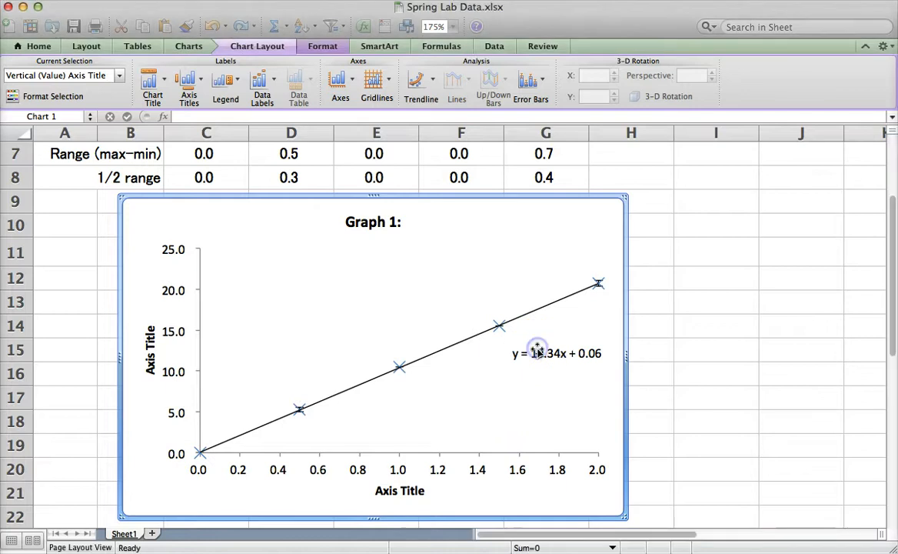
click(542, 350)
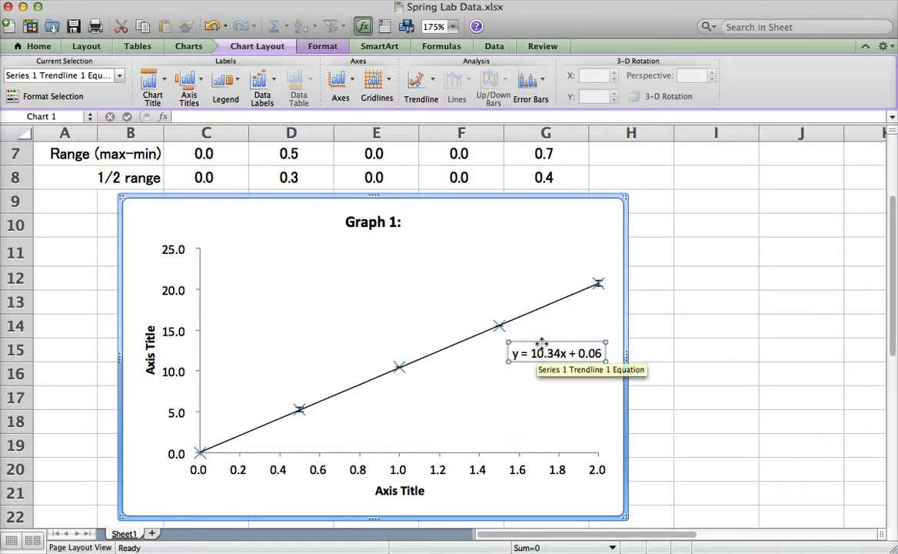